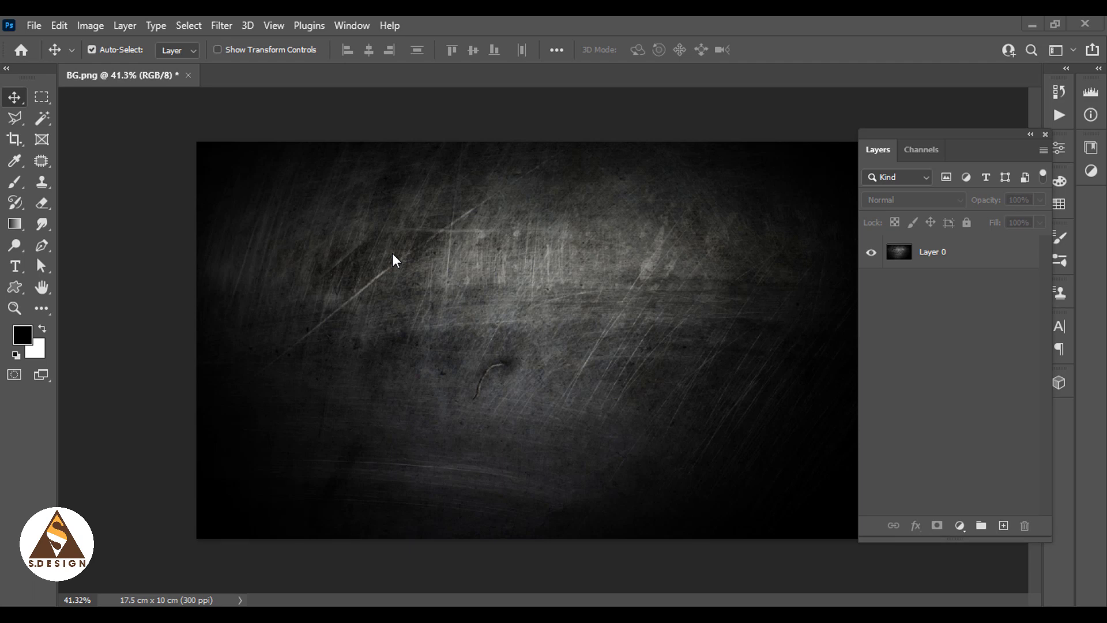
- Add a white '2022' text layer on the left of the metal background
scroll(750, 306, "up", 1)
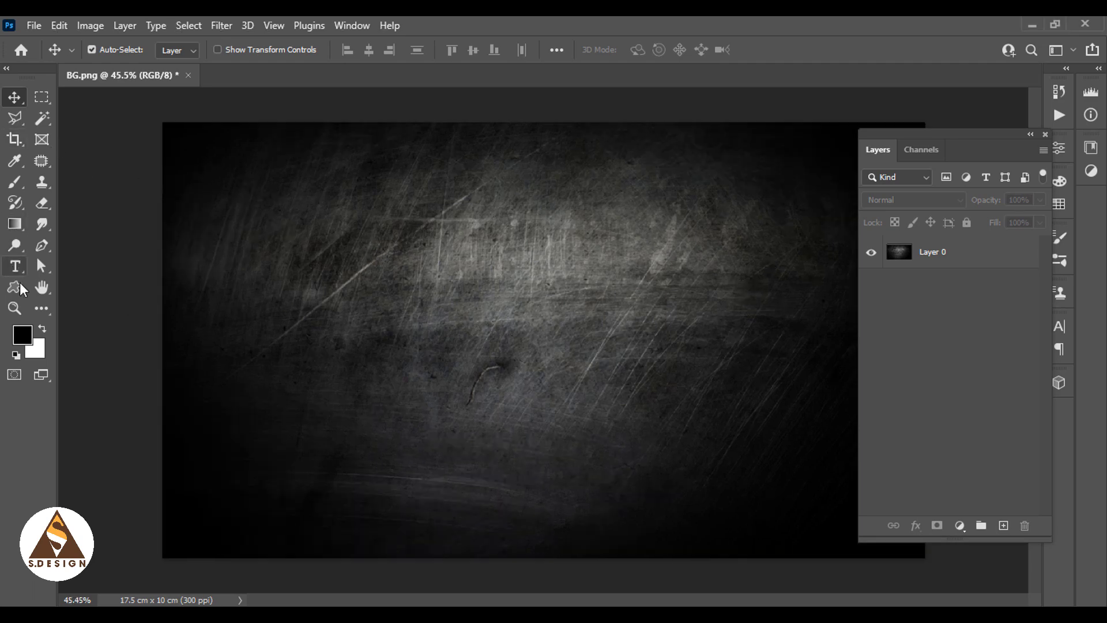
left_click(14, 266)
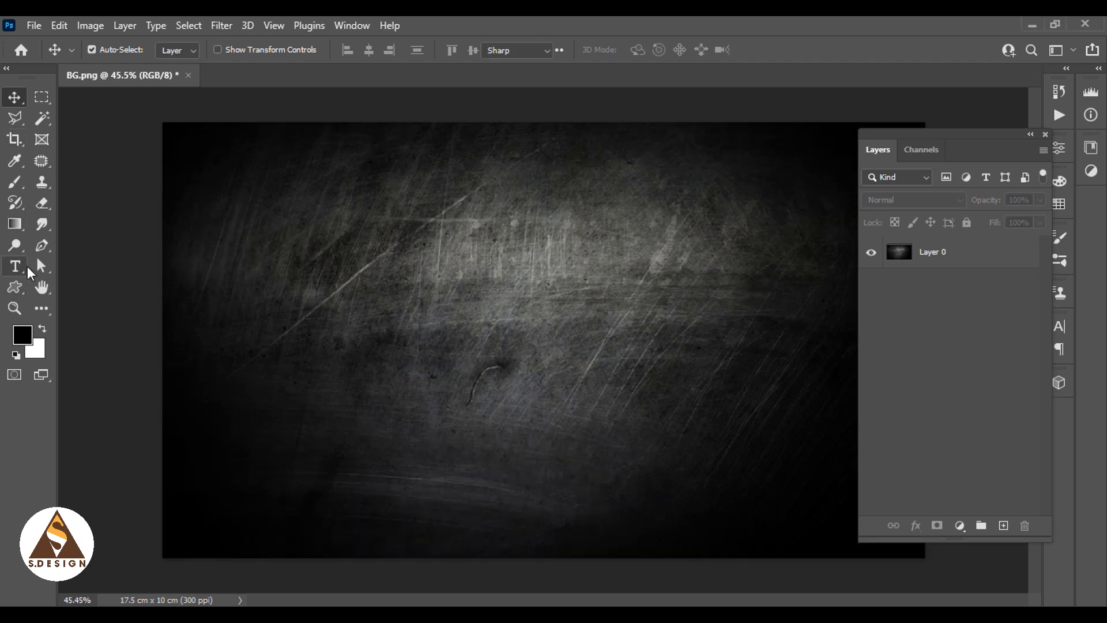
left_click(225, 258)
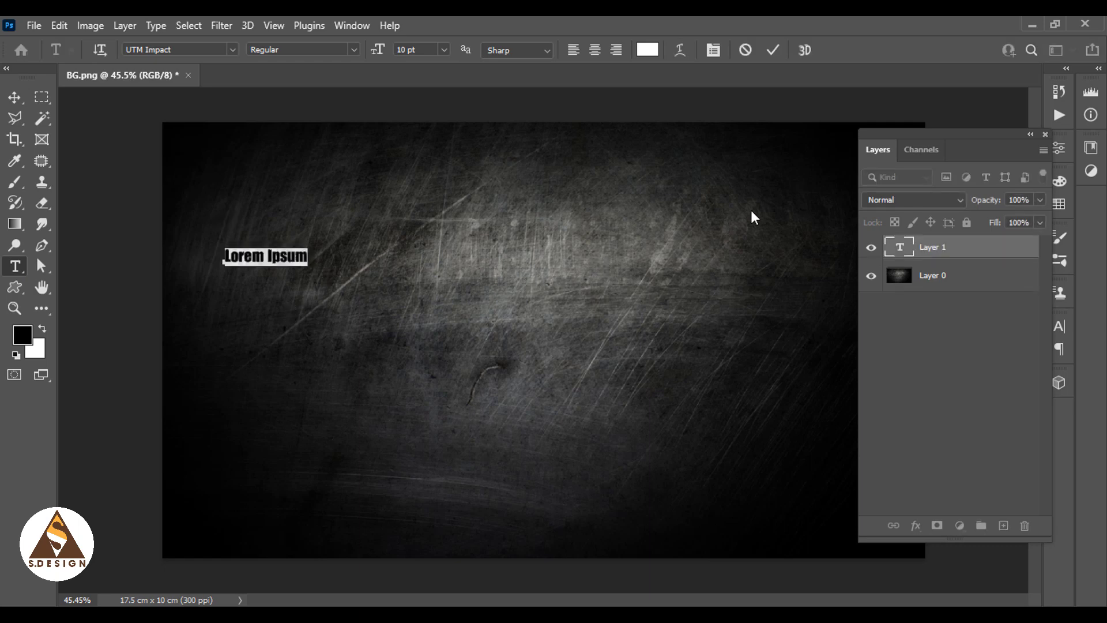
type("20")
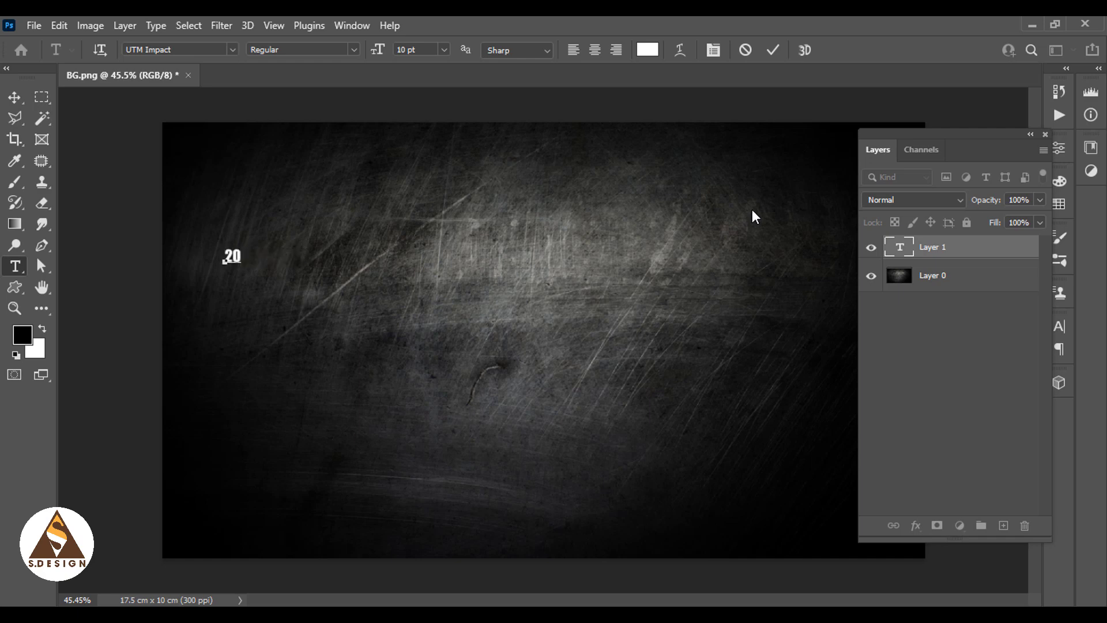
type("22")
- Commit the 2022 text and scale it up to about 127.75 pt across the canvas
key("ctrl+a")
key("ctrl+t")
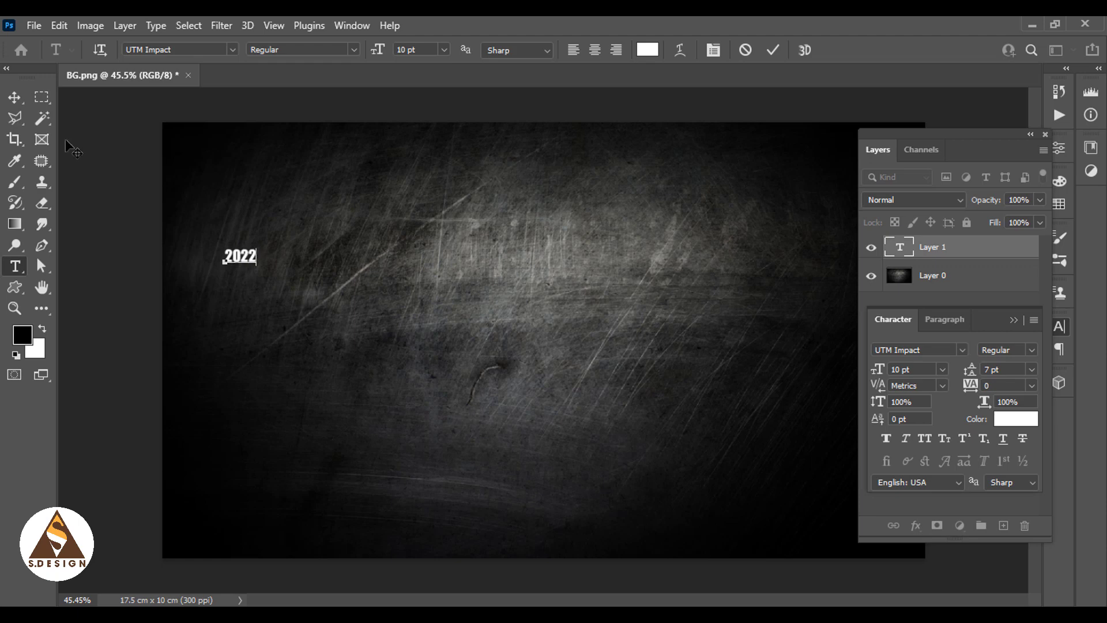
left_click(15, 96)
key("ctrl+t")
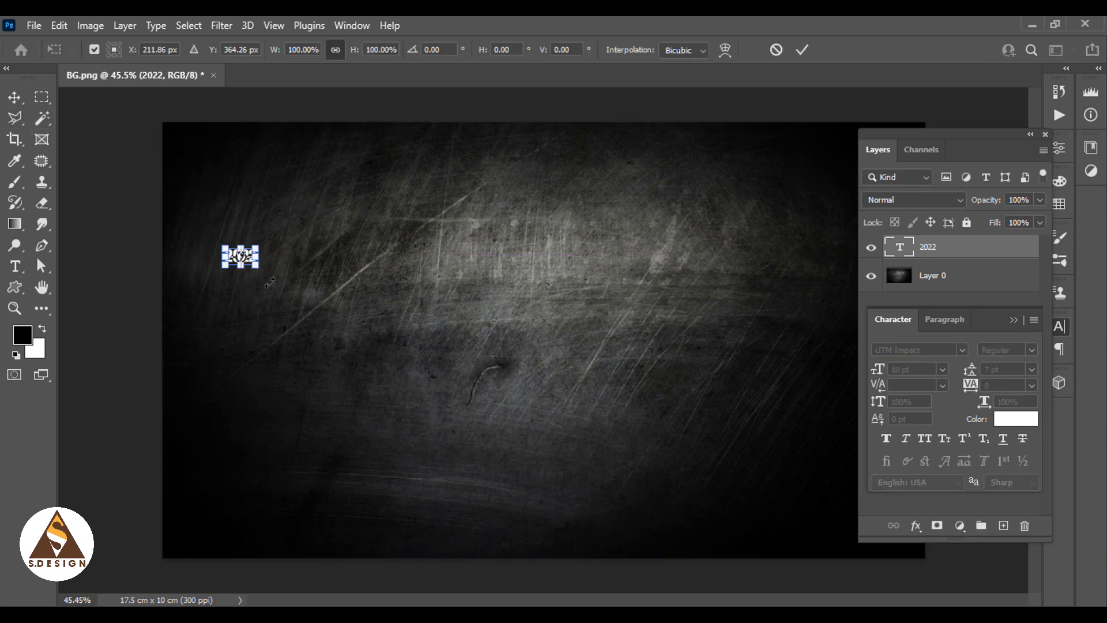
mouse_move(256, 265)
left_mouse_down()
mouse_move(606, 437)
mouse_move(726, 450)
left_mouse_up()
- Apply the 2022 resize and nudge the text slightly up and left
key("Return")
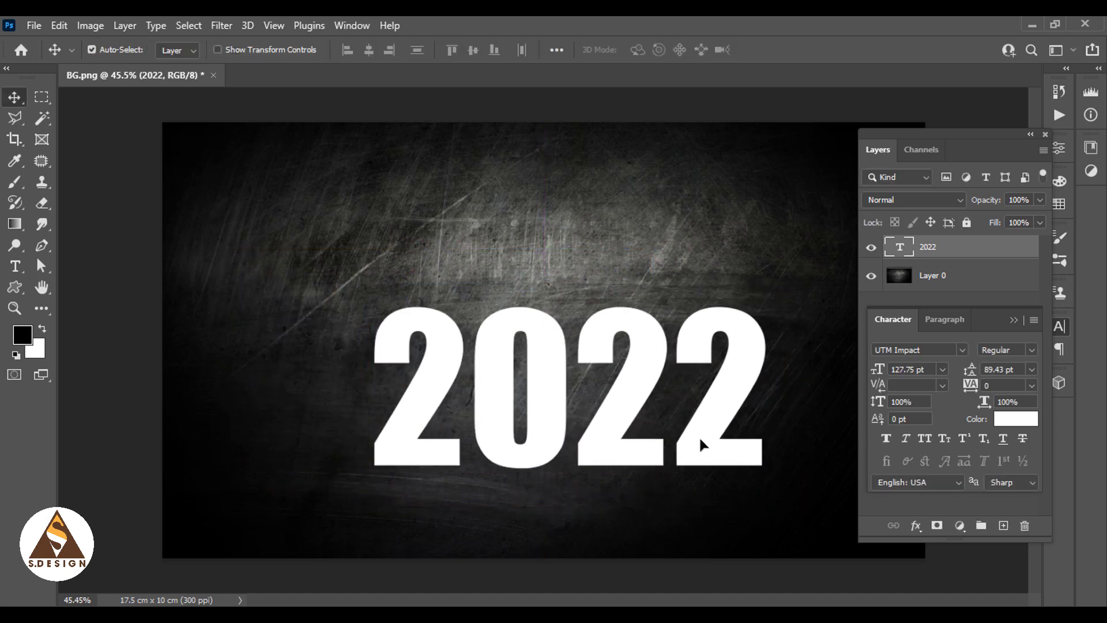
left_click(1031, 135)
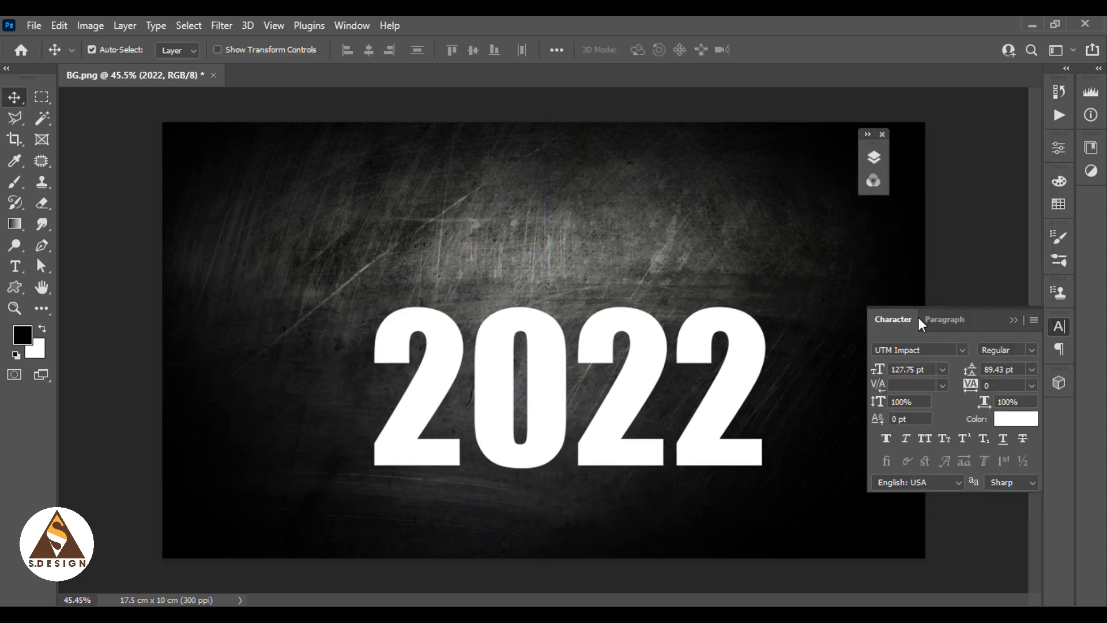
mouse_move(729, 400)
left_mouse_down()
mouse_move(715, 391)
mouse_move(717, 422)
left_mouse_up()
- Convert the 2022 text layer into a smart object
right_click(695, 427)
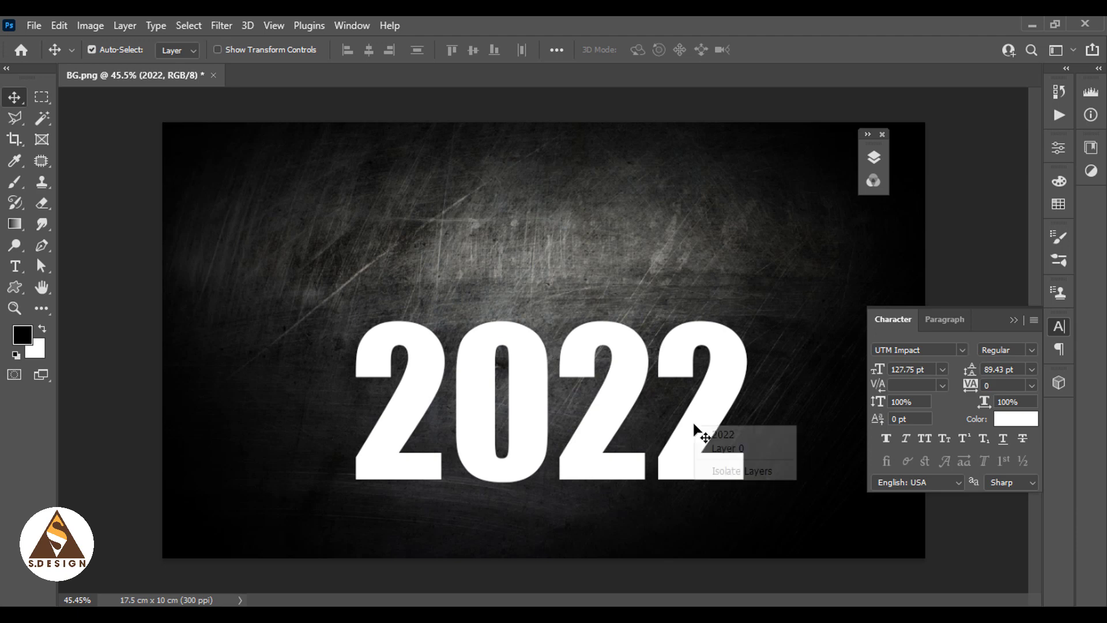
left_click(721, 435)
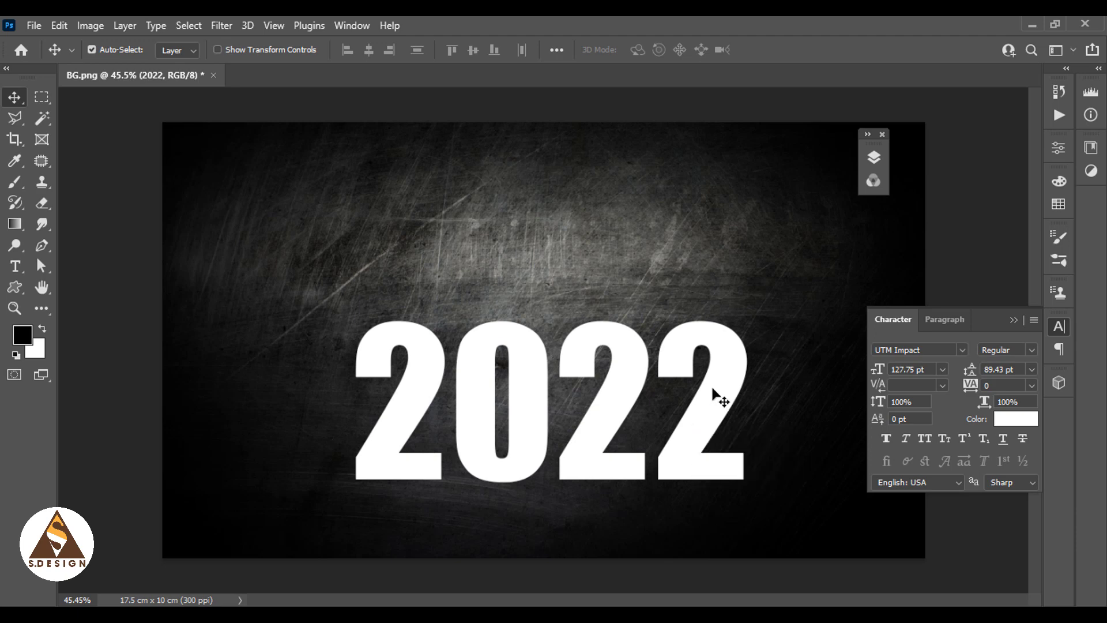
left_click(879, 154)
right_click(791, 252)
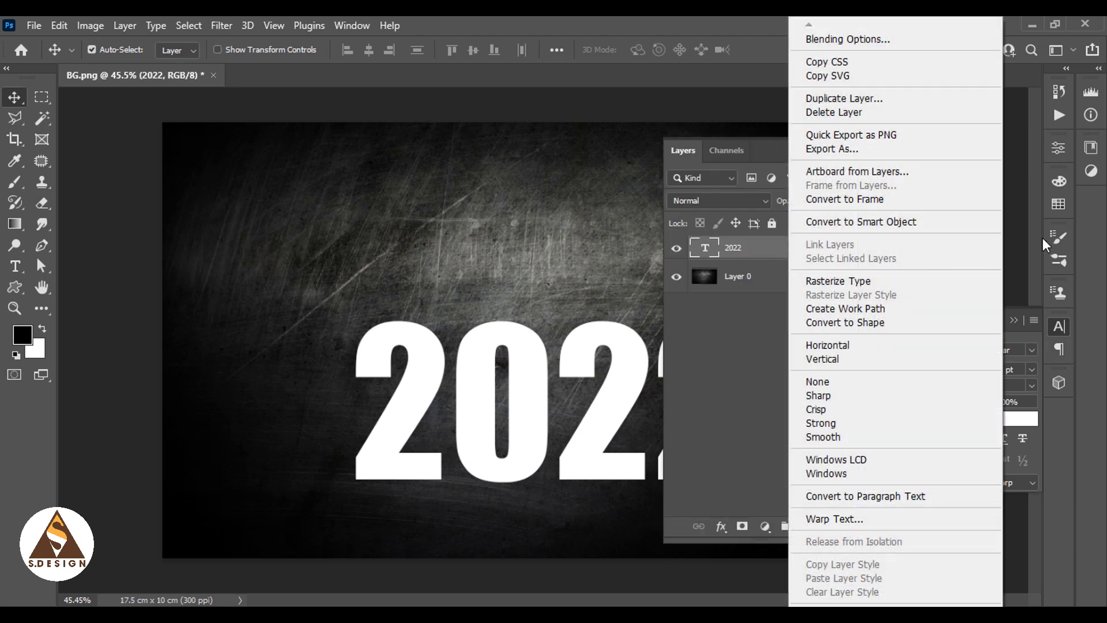
left_click(859, 224)
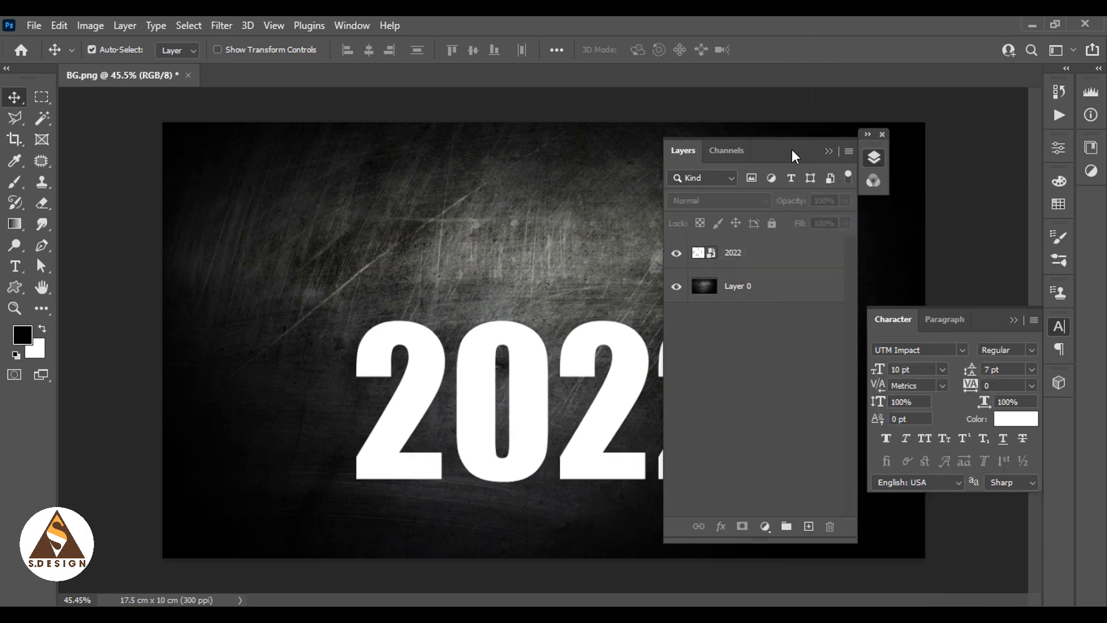
left_click_drag(791, 156, 957, 139)
- Duplicate the 2022 smart object into a '2022 copy' layer and select the copy
left_click(904, 237)
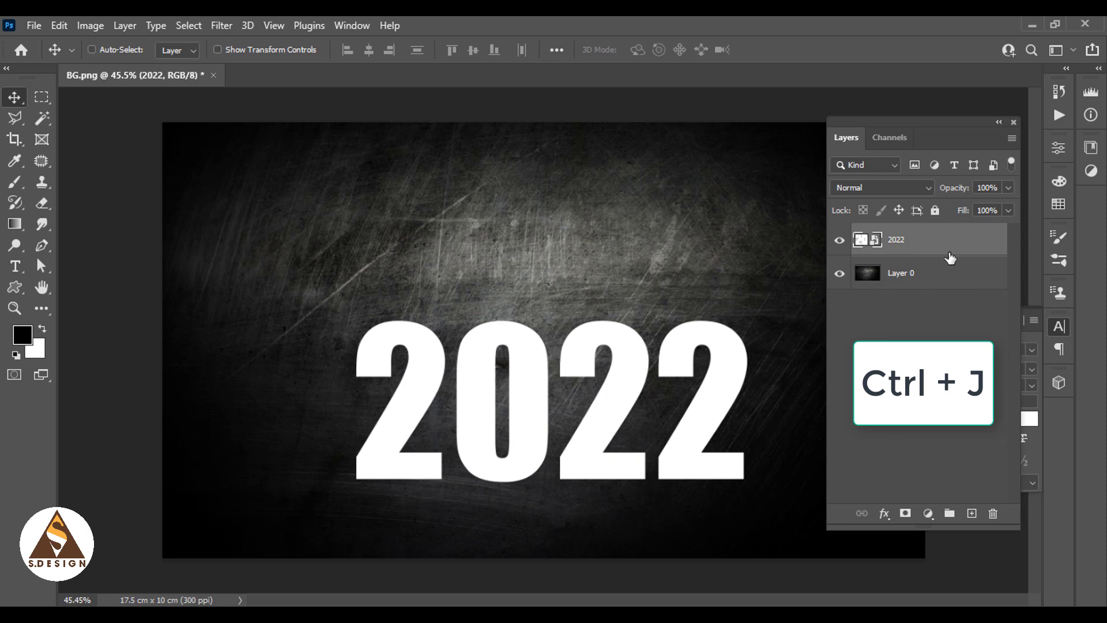
key("ctrl+j")
left_click(930, 327)
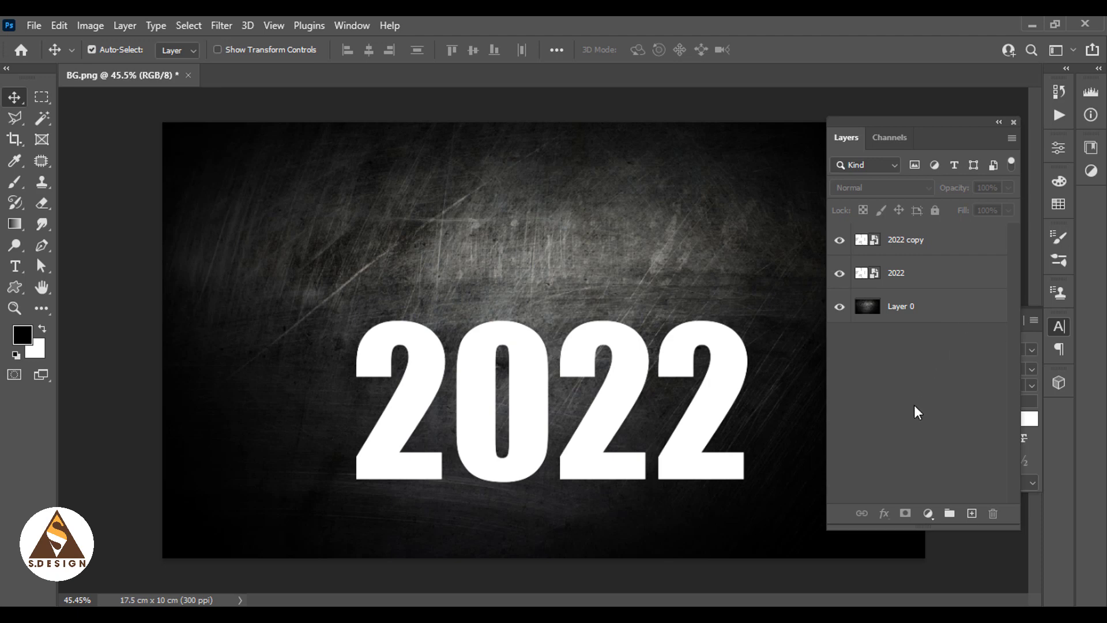
left_click(928, 281)
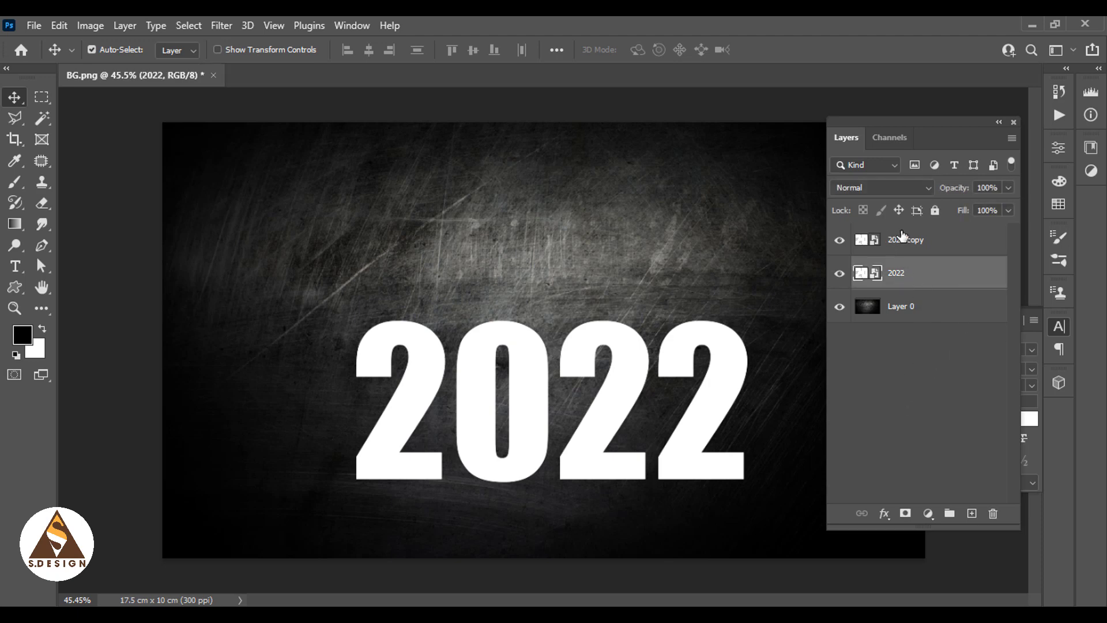
left_click(991, 236)
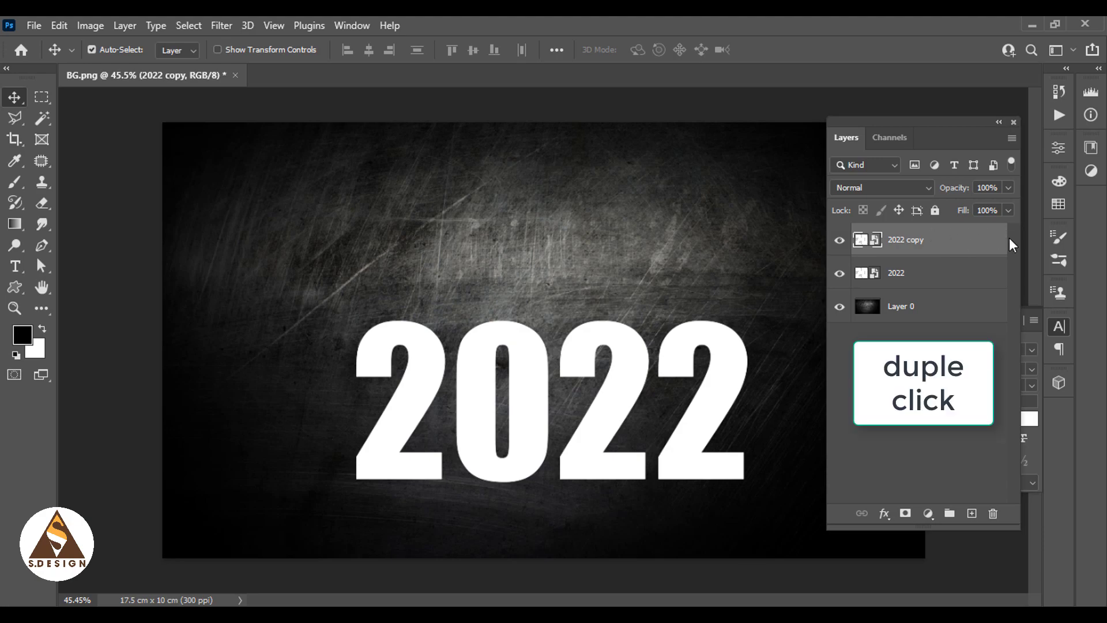
- Open Layer Style for 2022 copy and enable Gradient Overlay
double_click(981, 228)
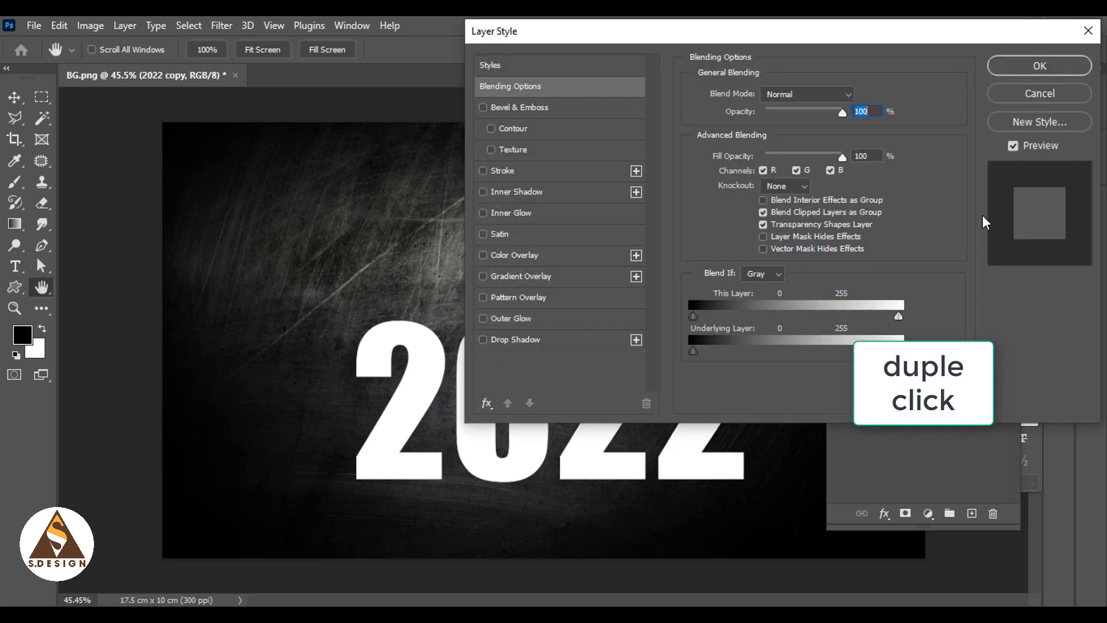
left_click_drag(679, 40, 770, 146)
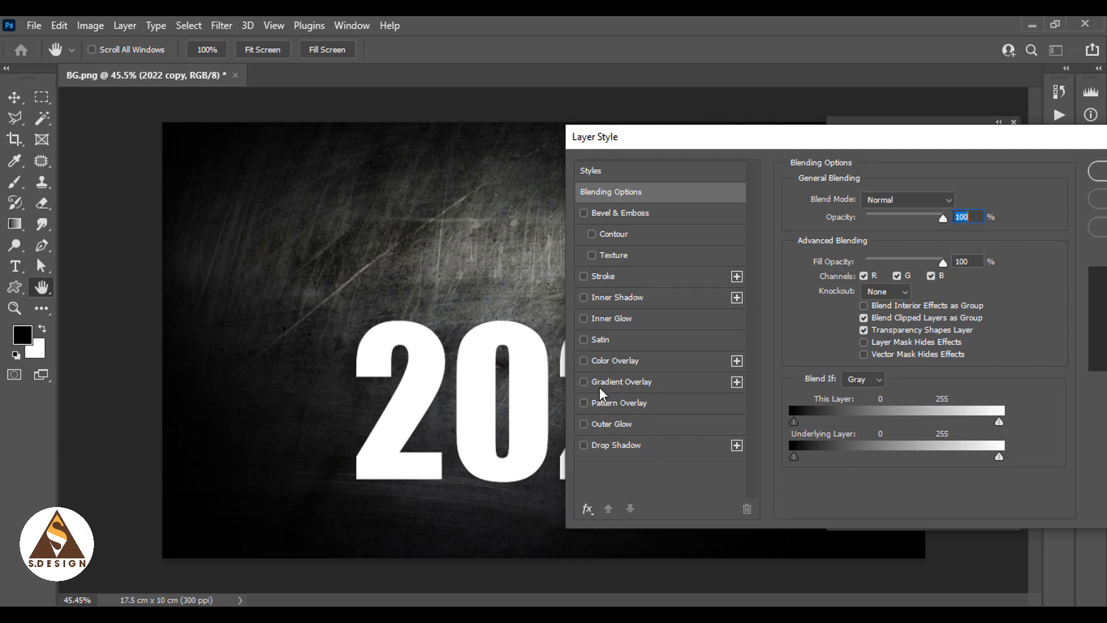
left_click(583, 380)
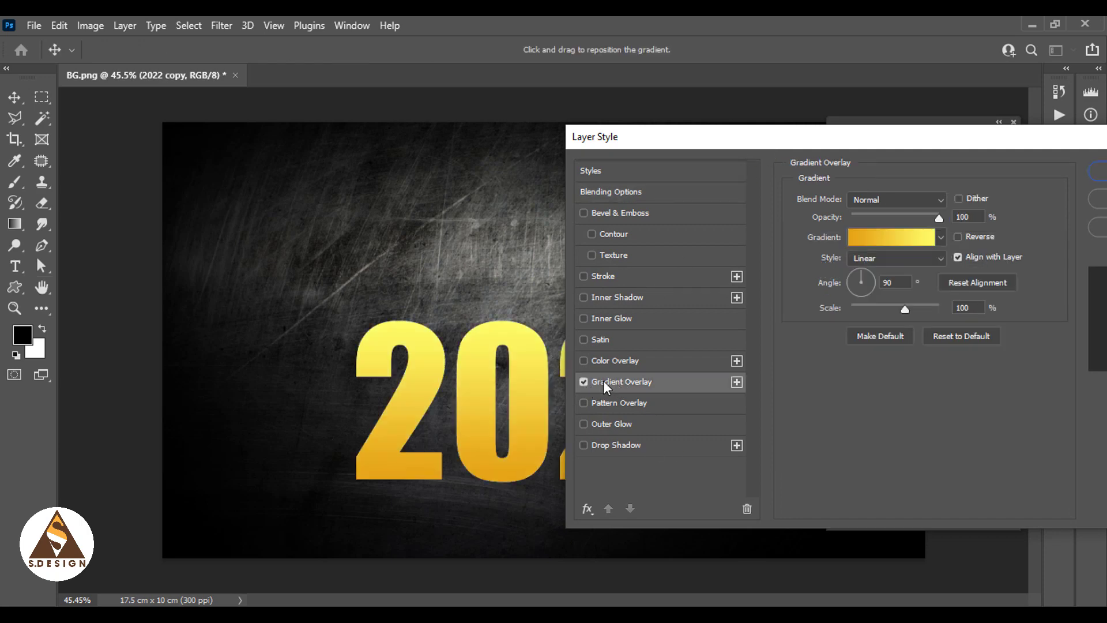
left_click(909, 233)
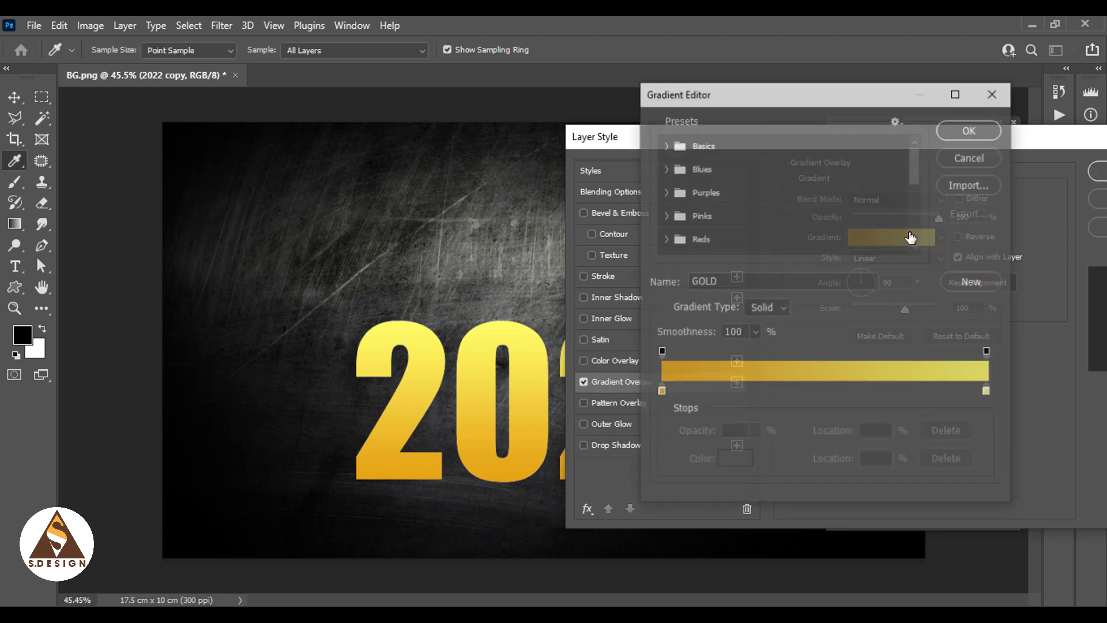
- Set the gradient stops to orange e5a316 and pale yellow fefc67
left_click(661, 393)
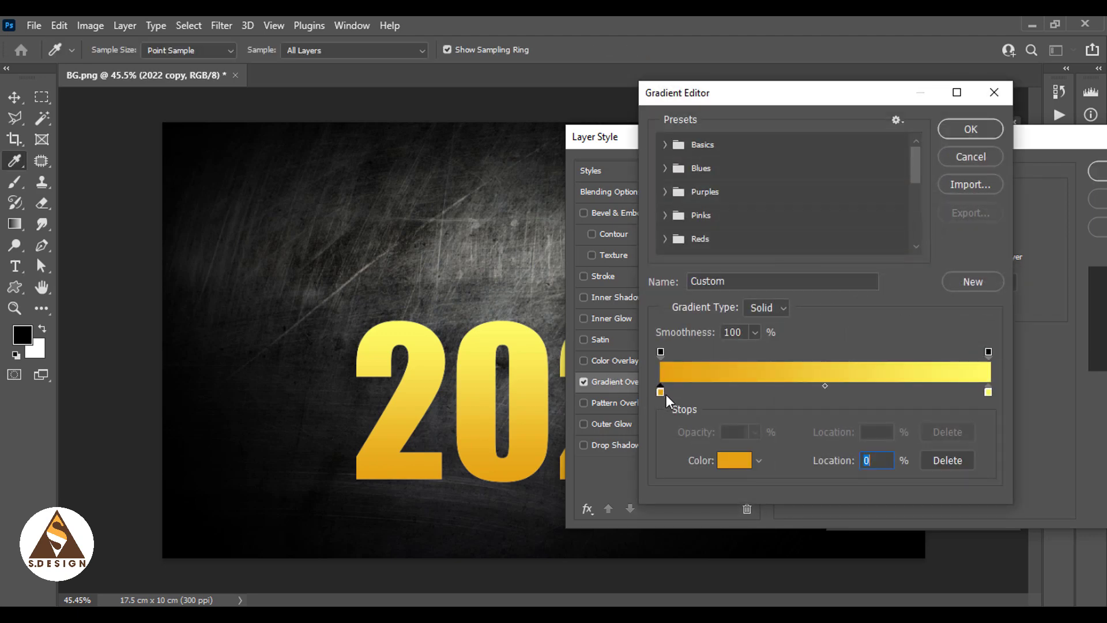
left_click(734, 460)
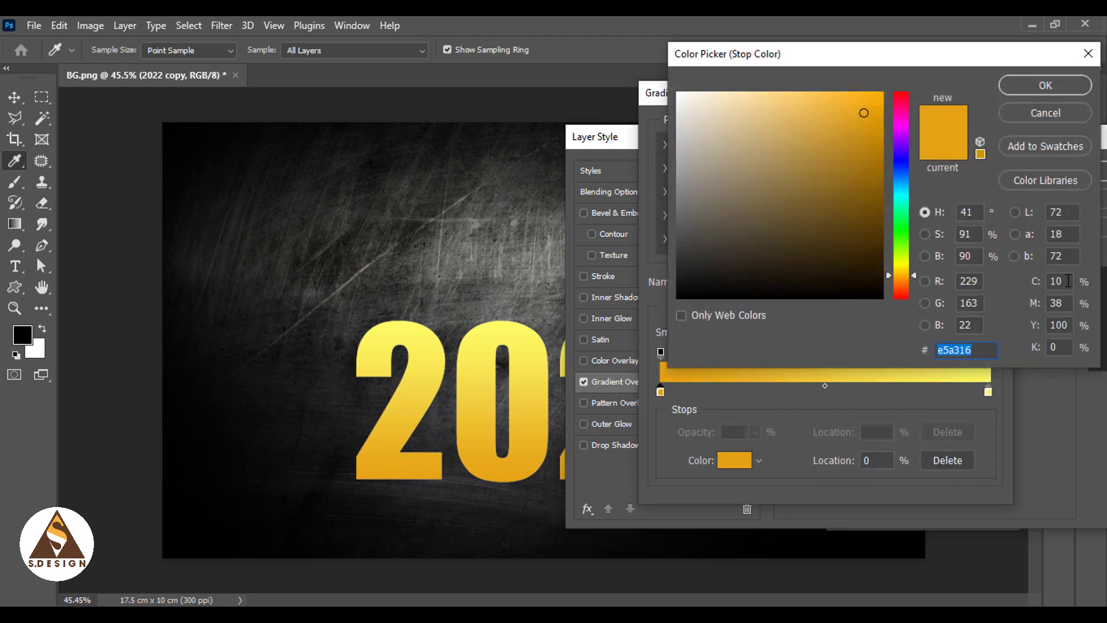
left_click(1033, 85)
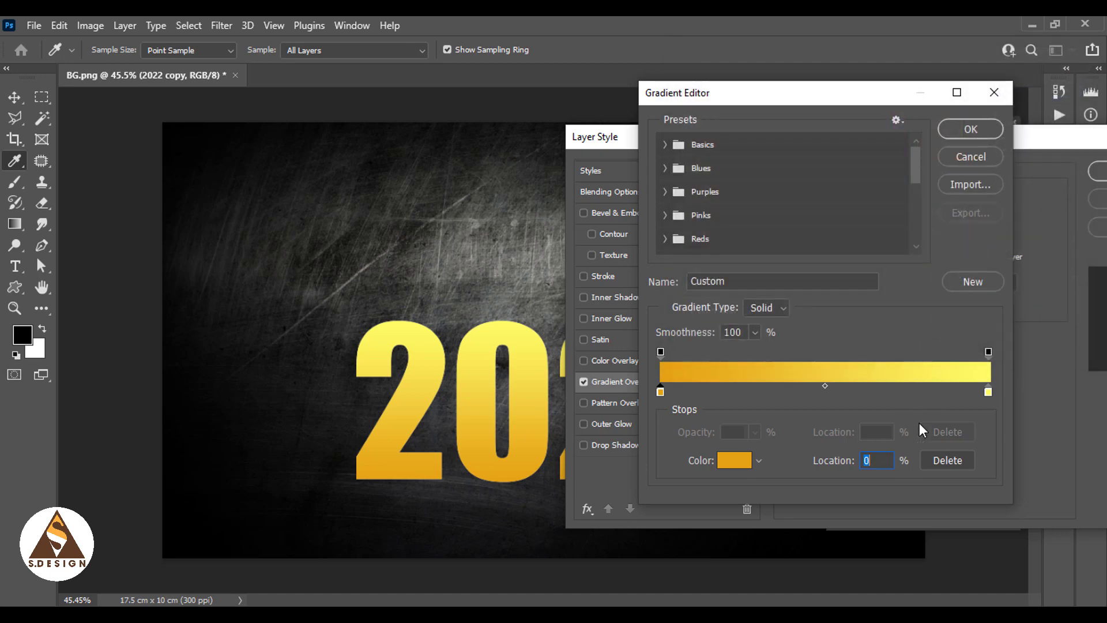
left_click(989, 393)
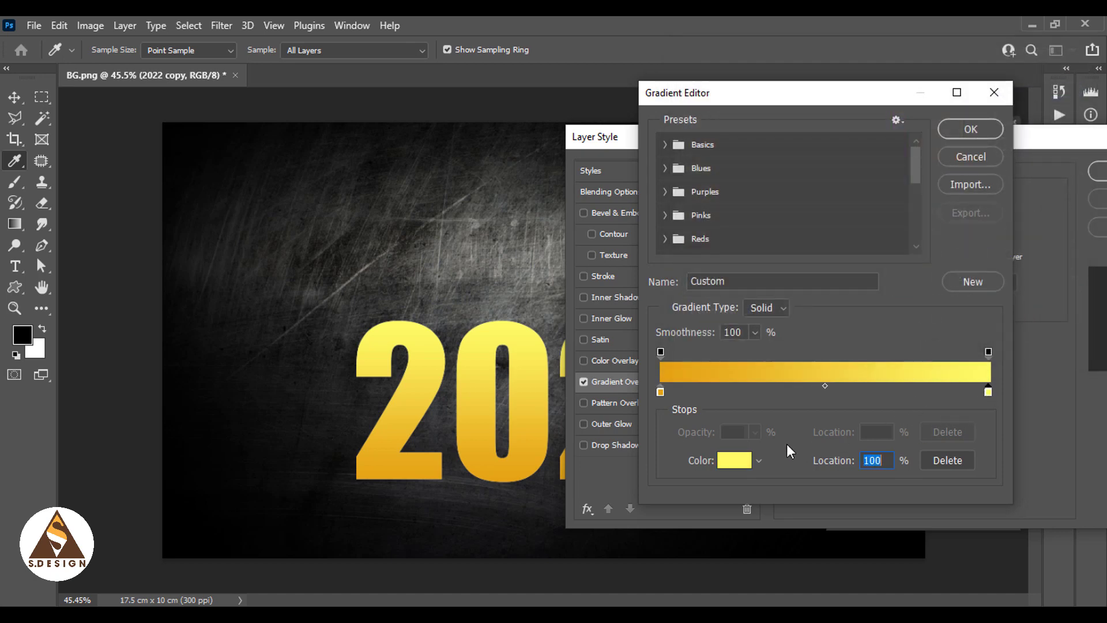
left_click(735, 460)
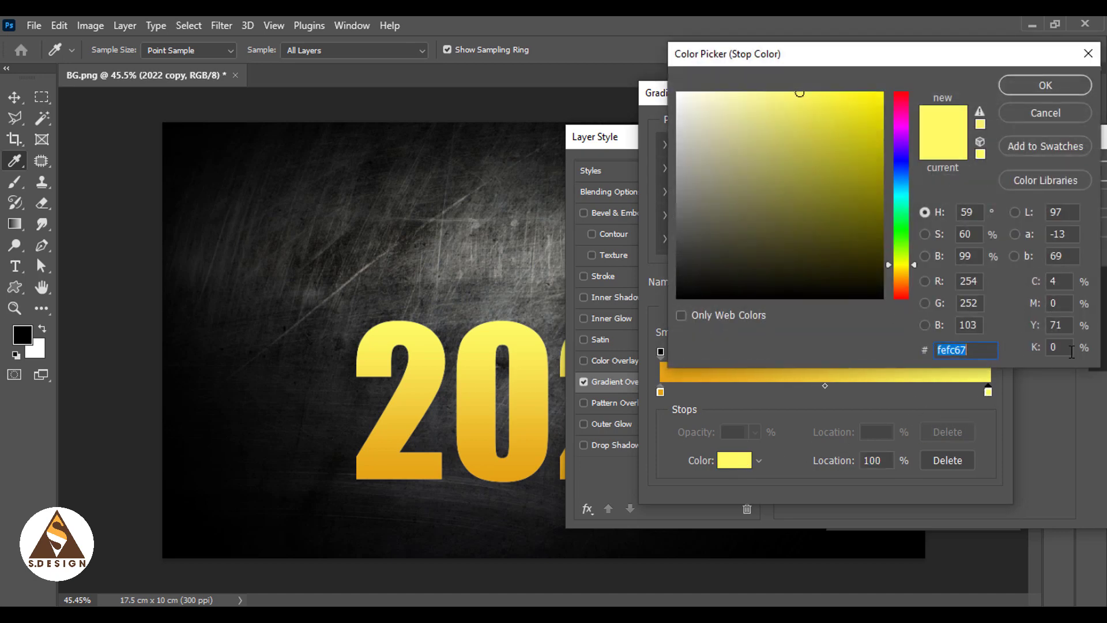
left_click(1046, 88)
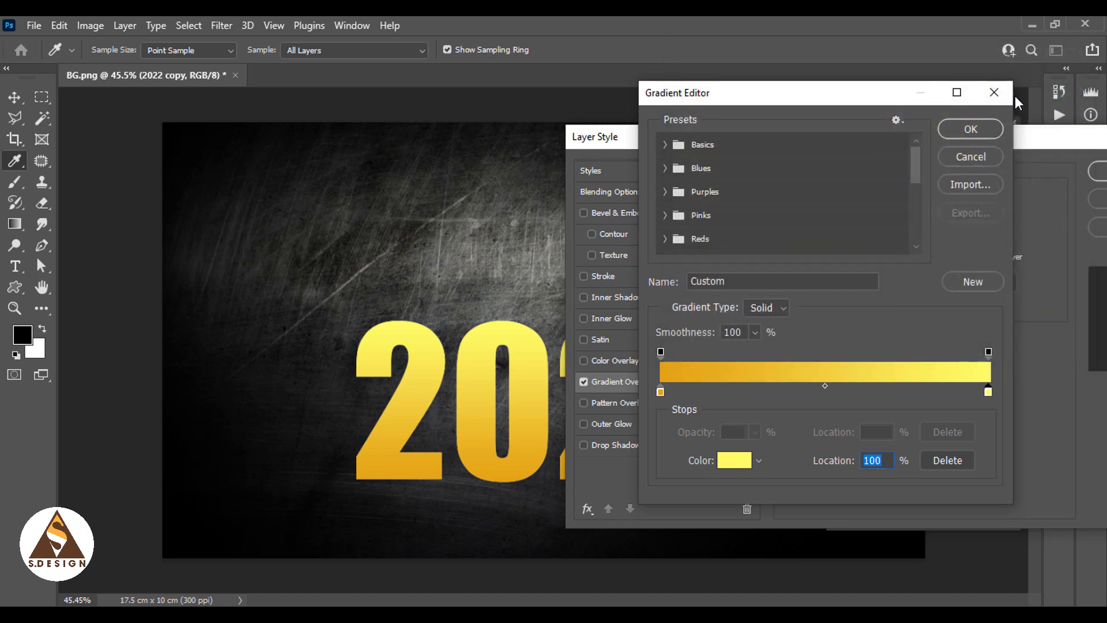
left_click(964, 128)
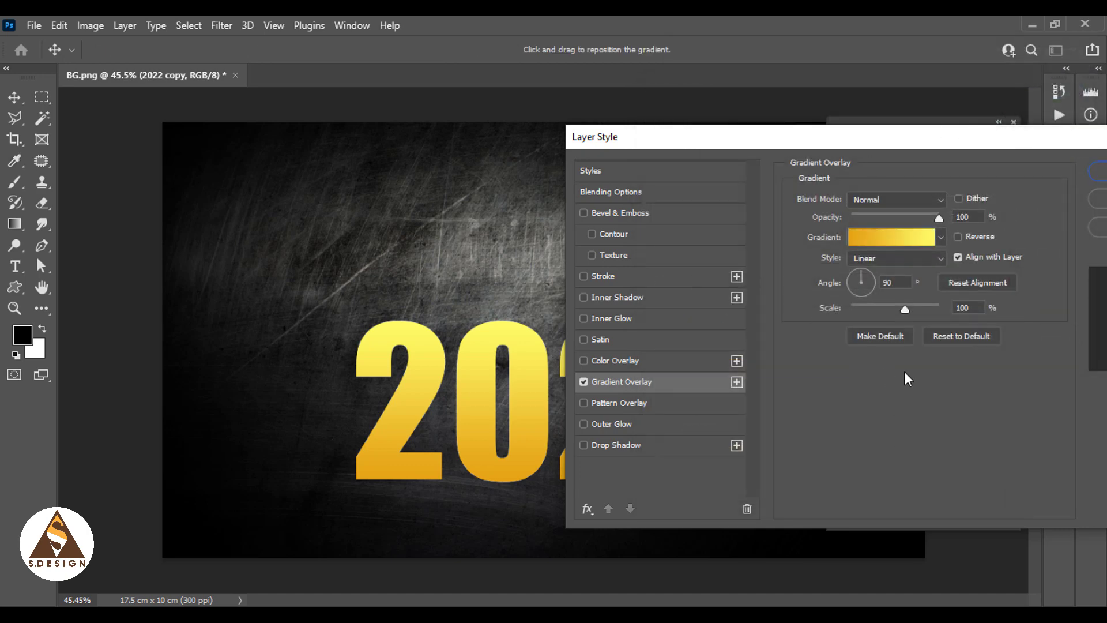
- Make the gold gradient Reflected and turn on Bevel & Emboss
left_click(891, 259)
left_click(869, 300)
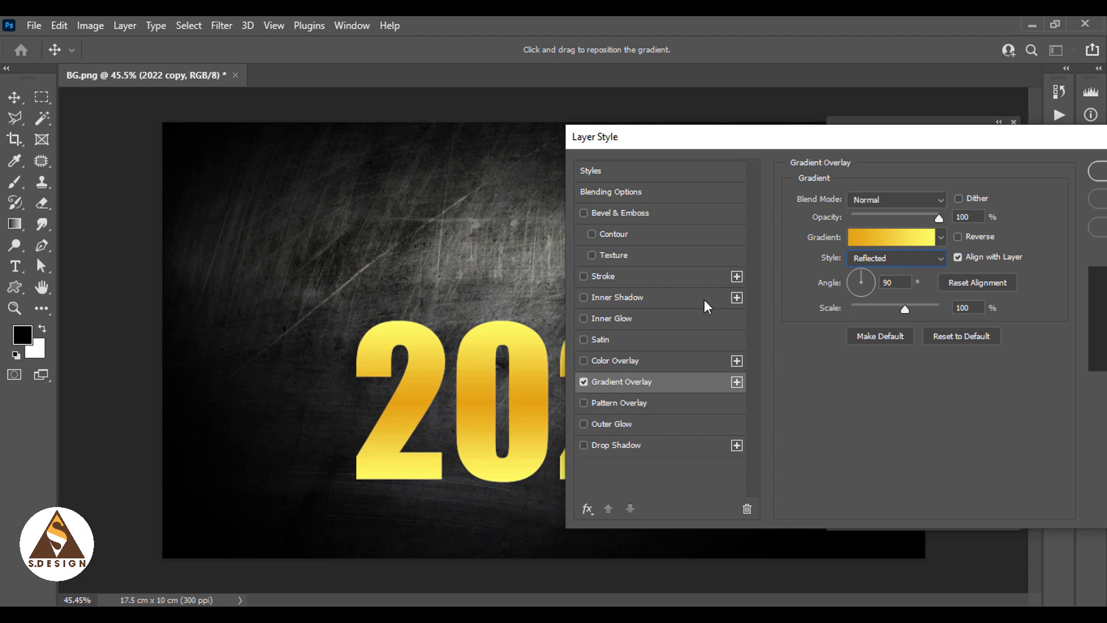
left_click(617, 214)
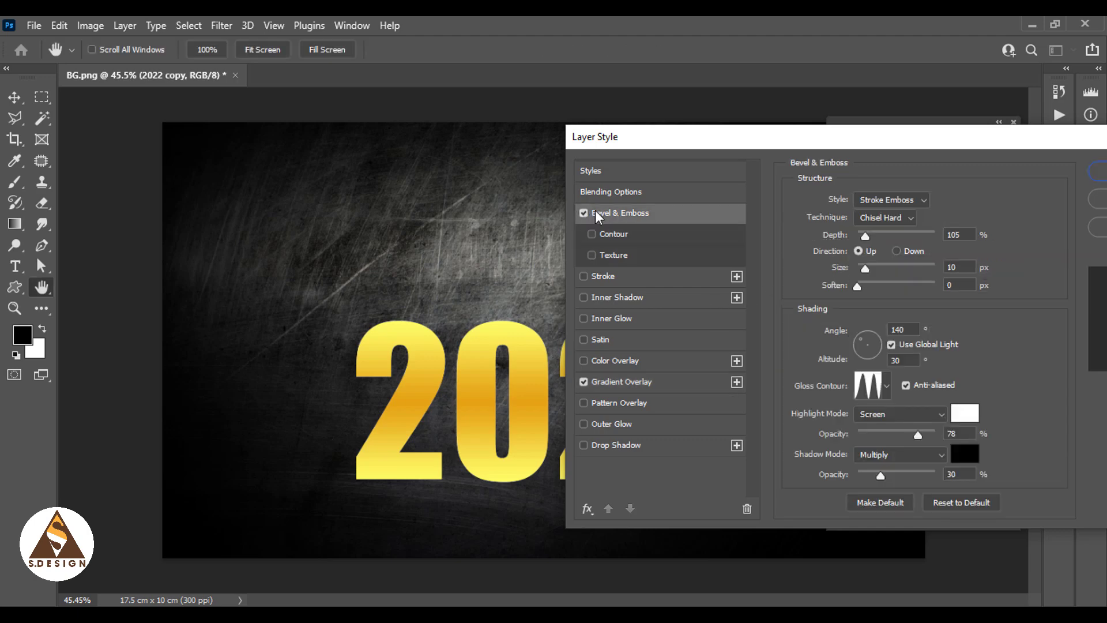
- Set the bevel to Inner Bevel, Chisel Hard technique, with a ringed gloss contour
left_click(891, 200)
left_click(882, 184)
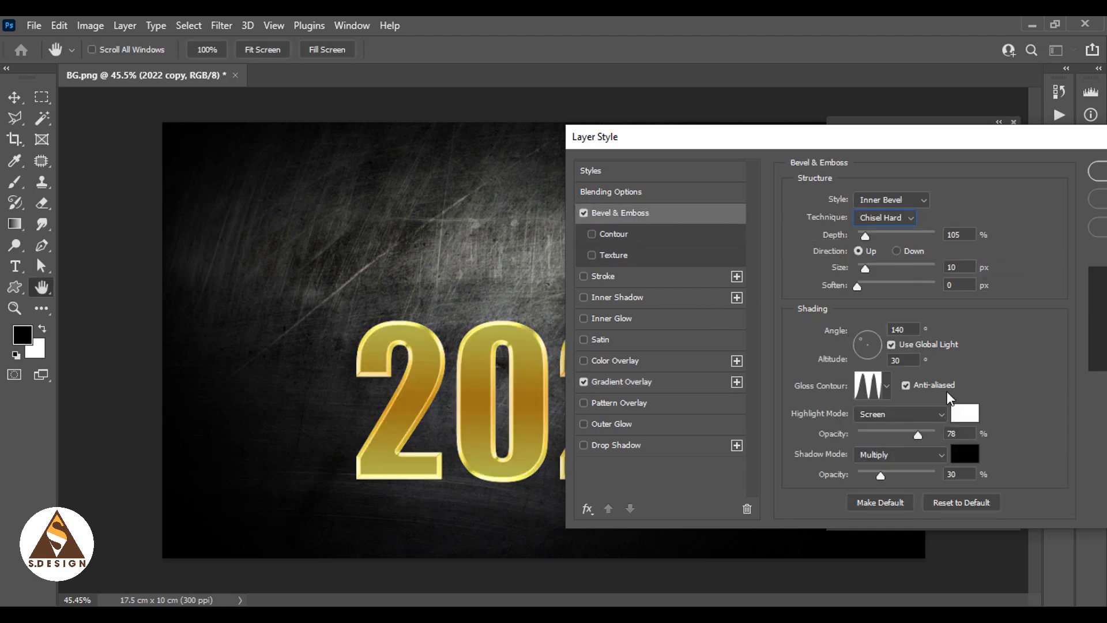
left_click(971, 501)
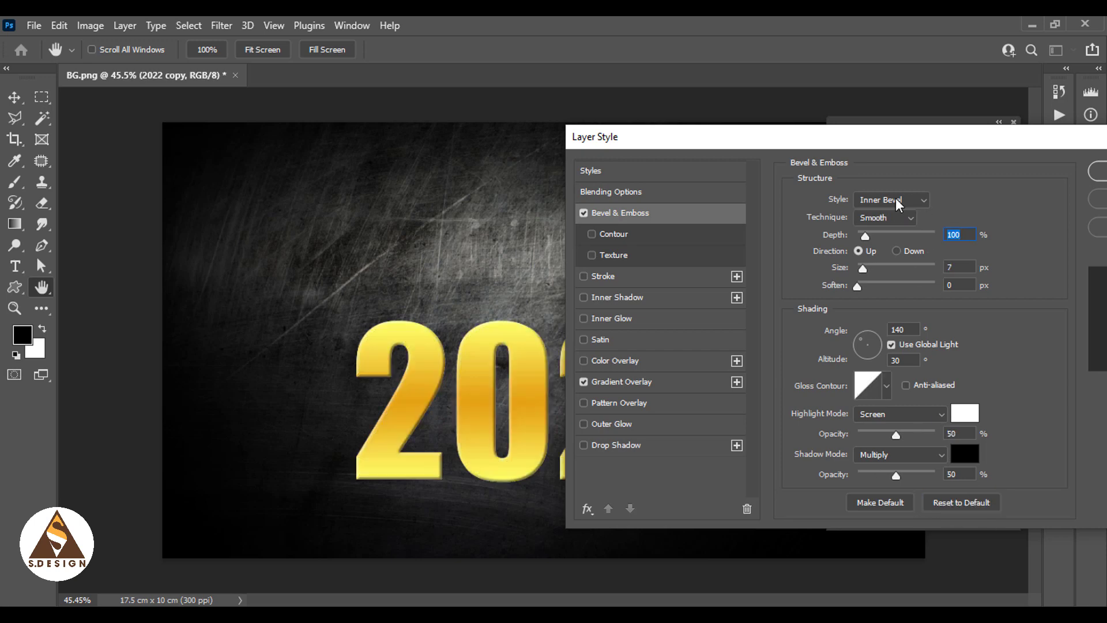
left_click(885, 218)
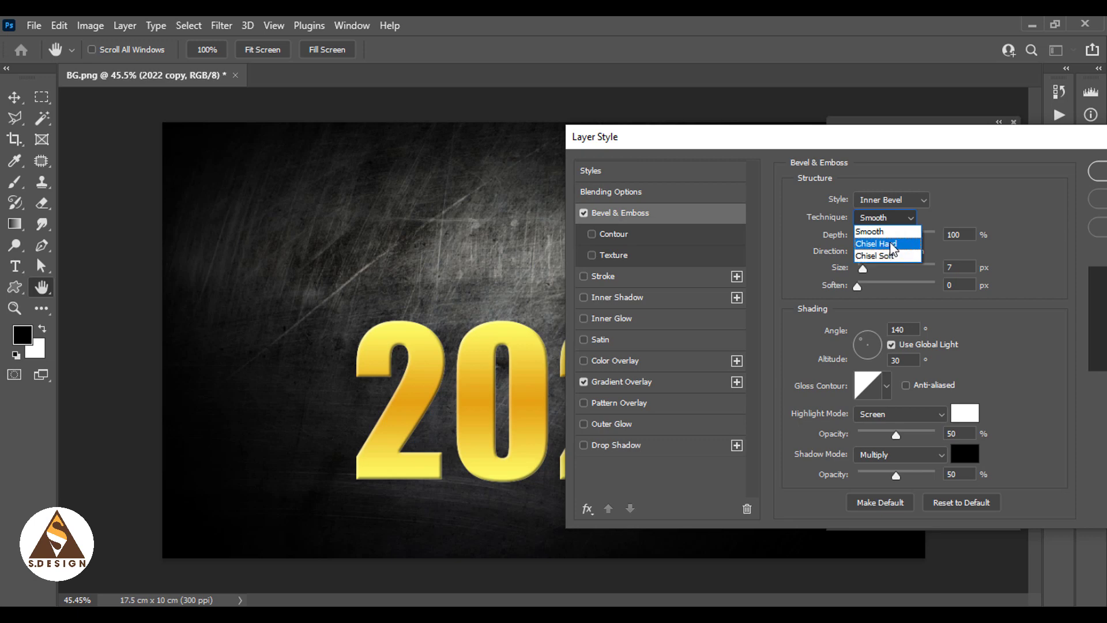
left_click(891, 245)
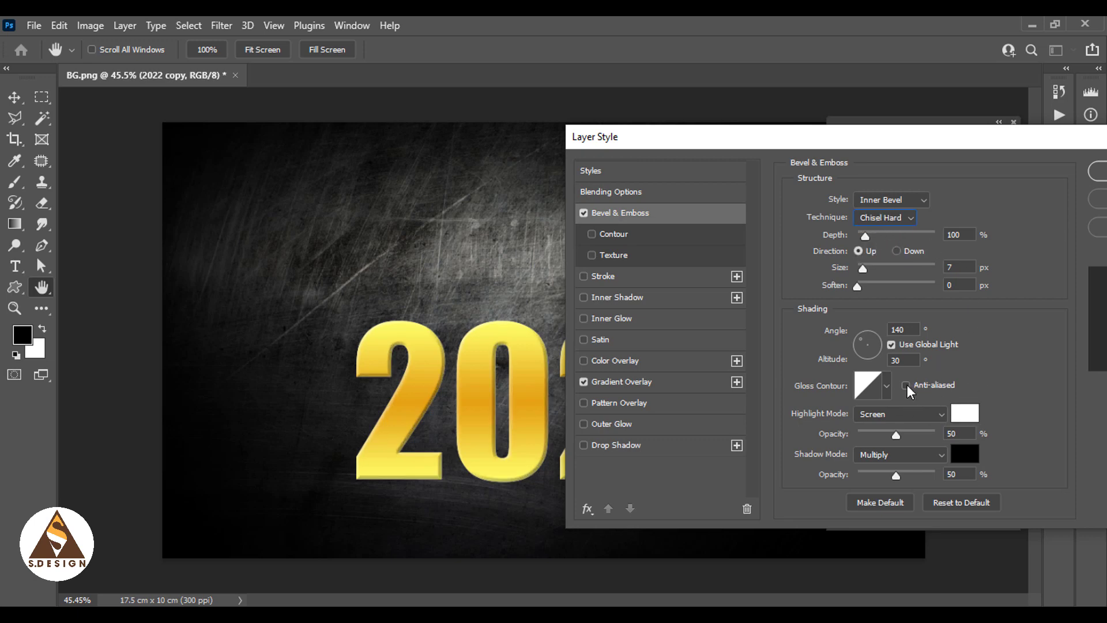
left_click(886, 384)
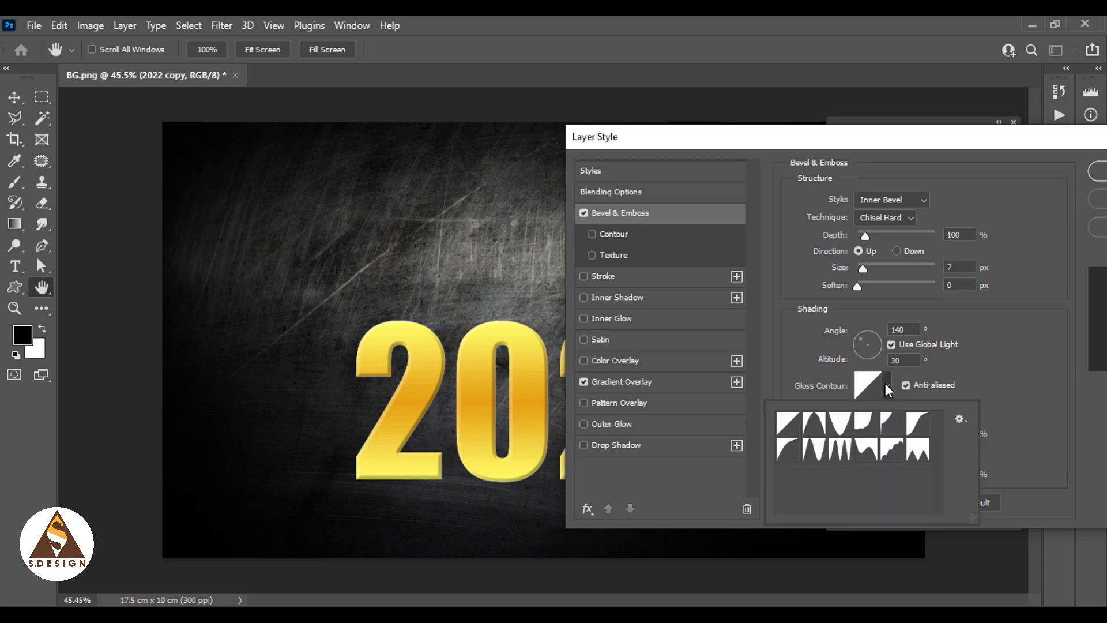
left_click(839, 453)
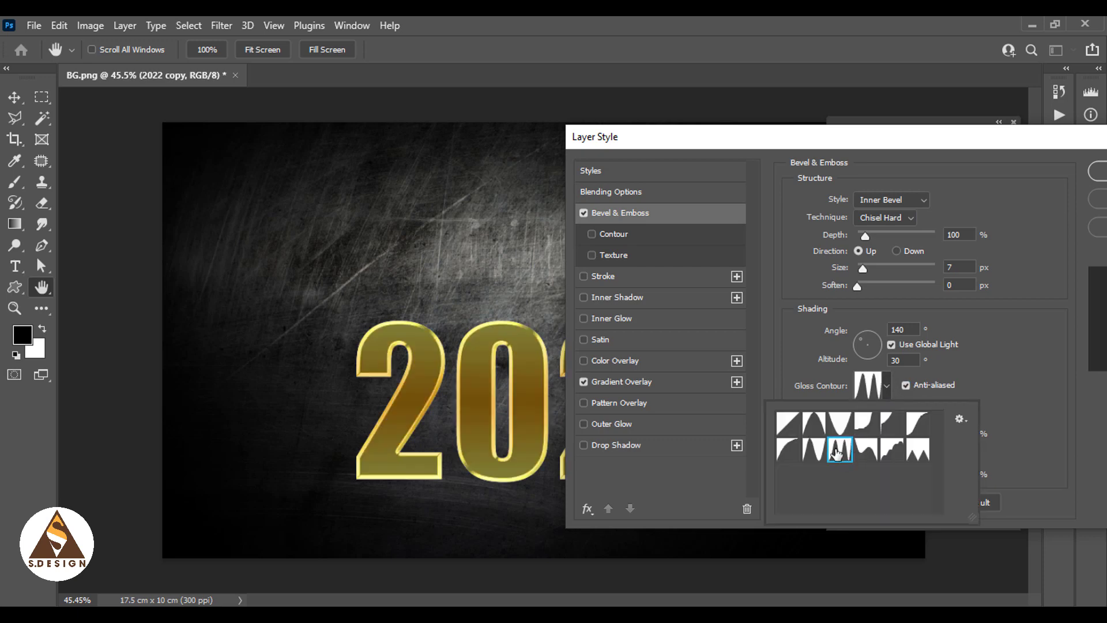
left_click(1026, 331)
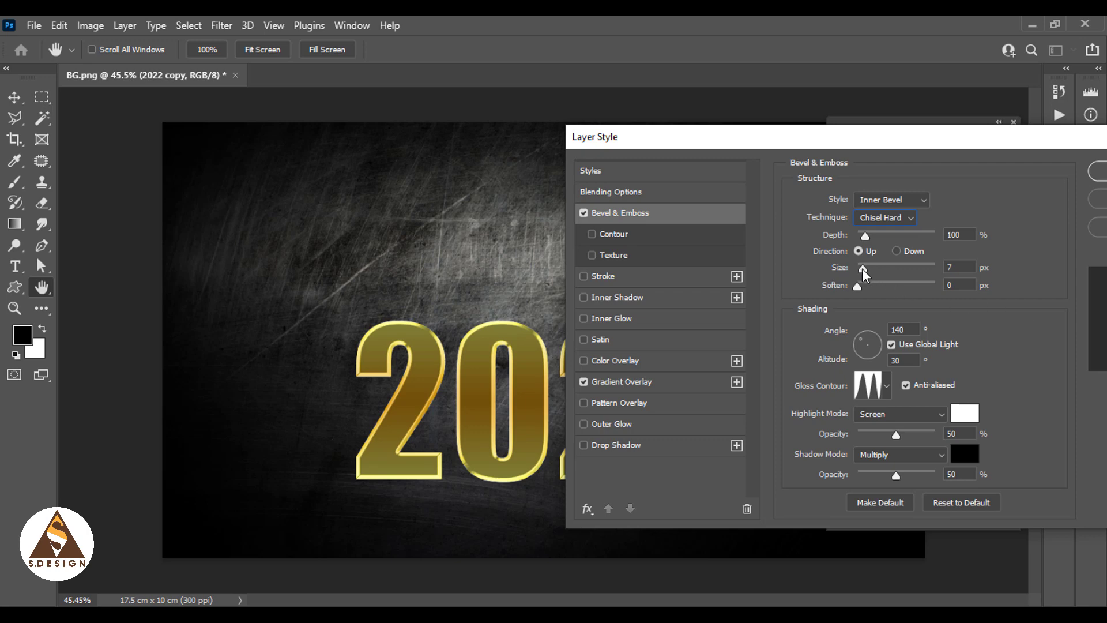
- Set bevel Size 65, Highlight 86% and Shadow 64%, then apply with OK
left_click_drag(863, 268, 882, 271)
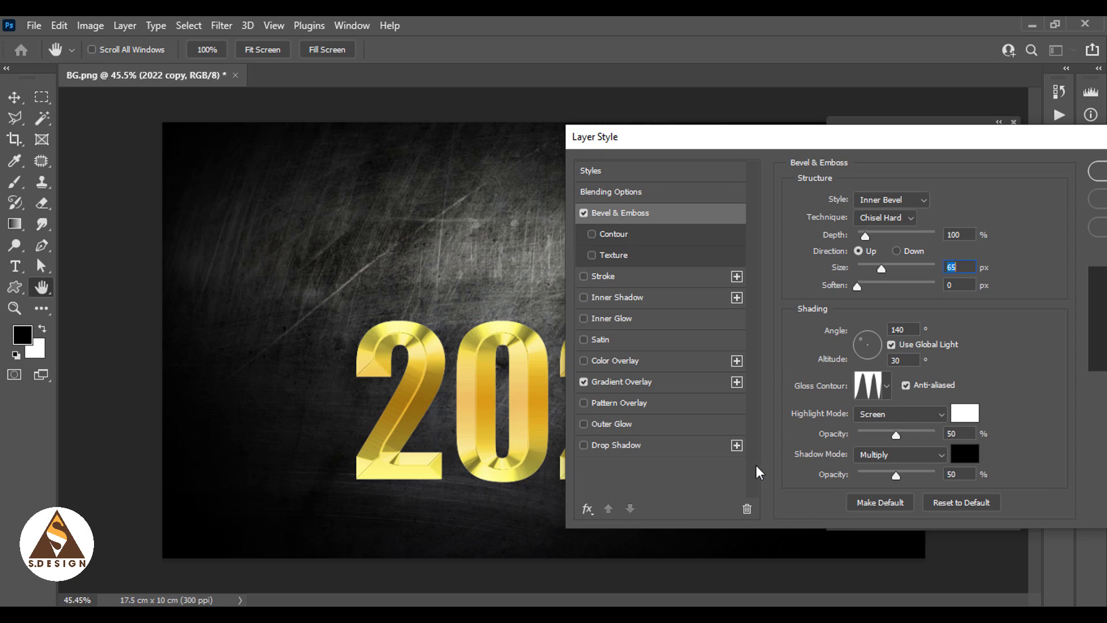
mouse_move(666, 146)
left_mouse_down()
mouse_move(849, 168)
mouse_move(814, 142)
mouse_move(650, 132)
mouse_move(704, 122)
left_mouse_up()
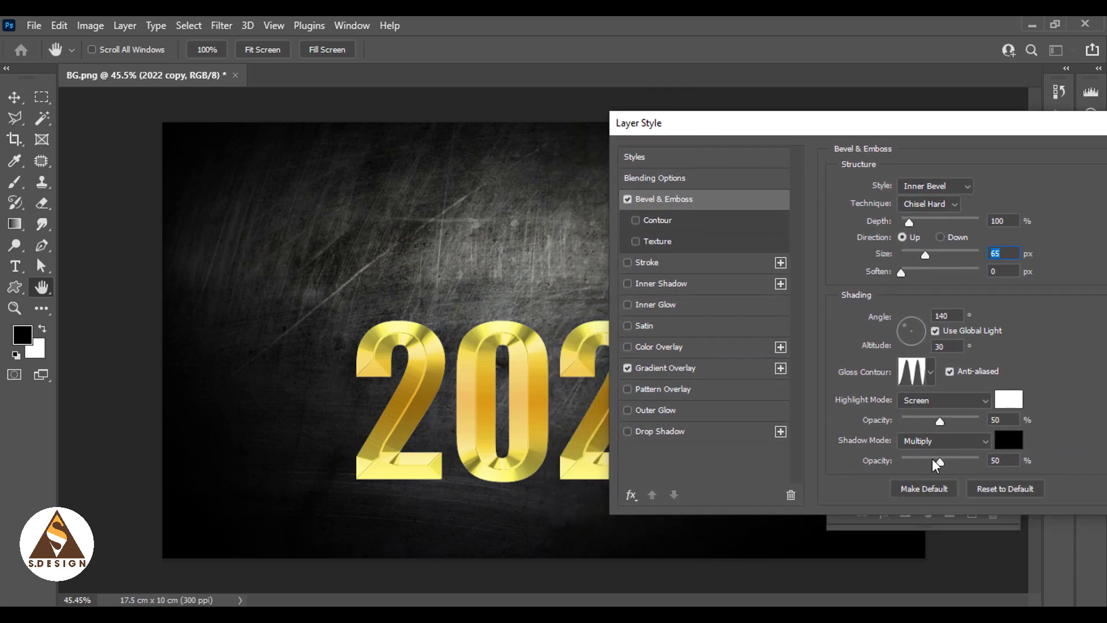
mouse_move(940, 421)
left_mouse_down()
mouse_move(976, 427)
mouse_move(904, 421)
mouse_move(949, 421)
left_mouse_up()
left_click_drag(940, 462, 962, 463)
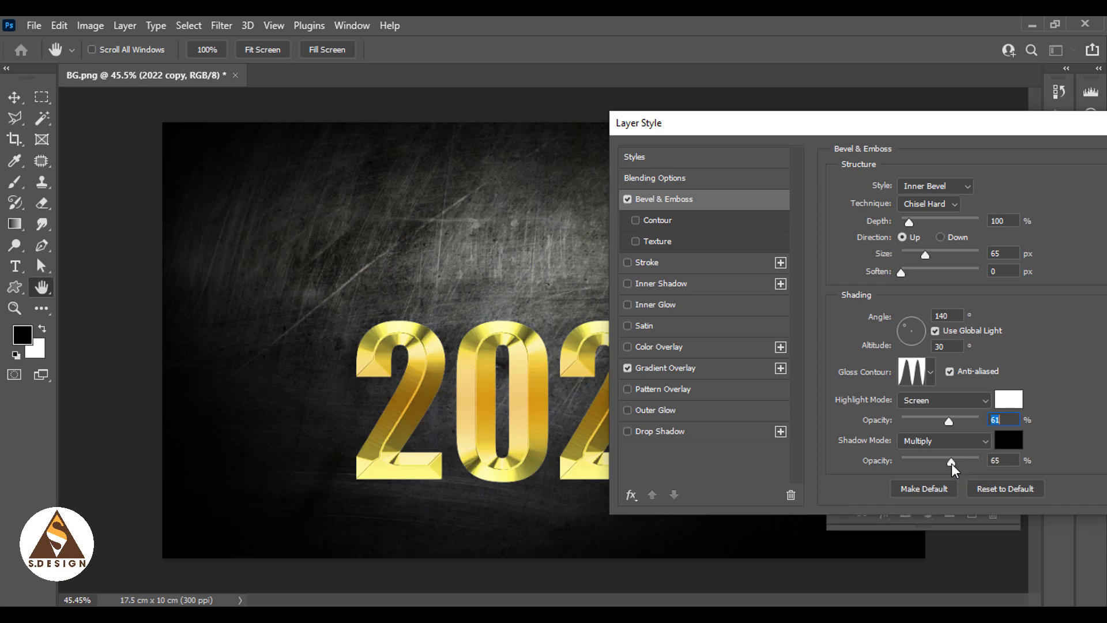
left_click(951, 463)
left_click_drag(966, 422, 967, 428)
left_click(970, 428)
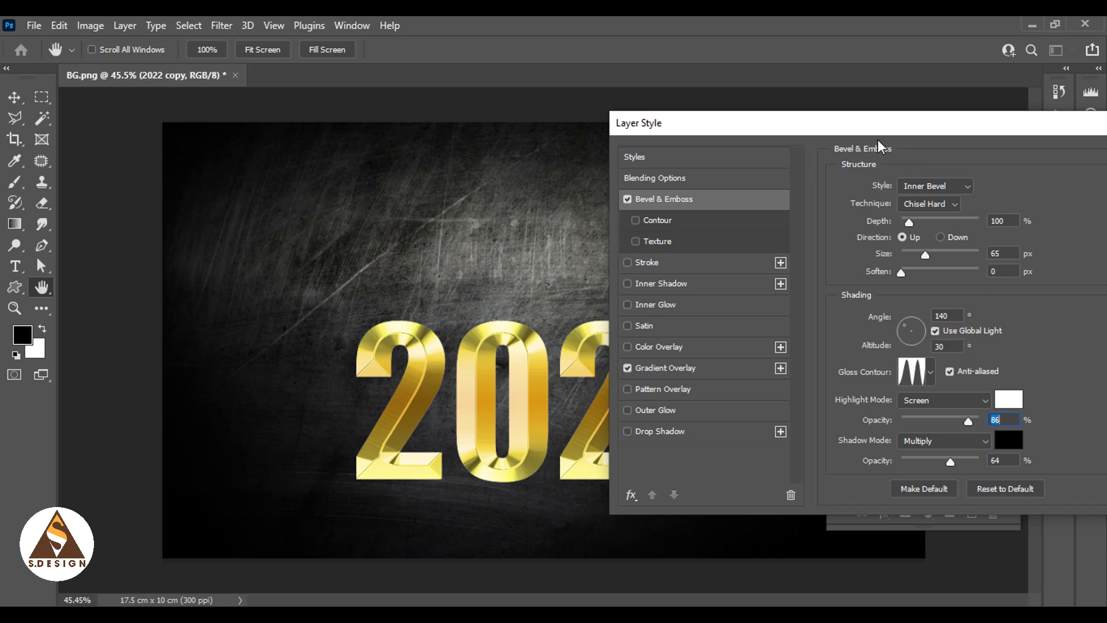
left_click_drag(855, 131, 820, 47)
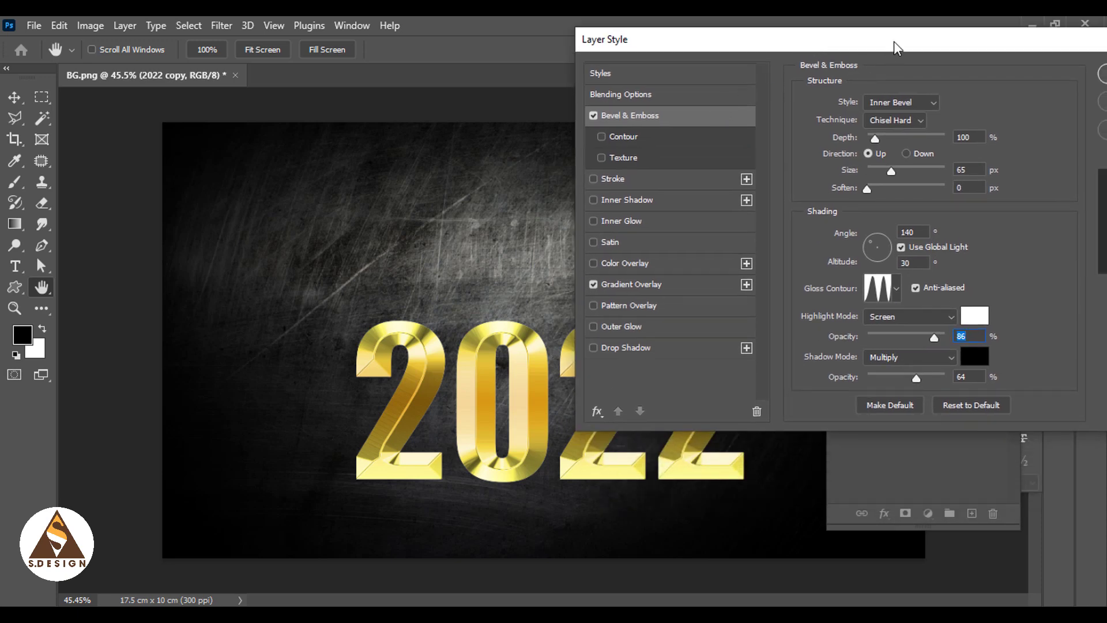
left_click_drag(894, 44, 648, 48)
left_click(886, 78)
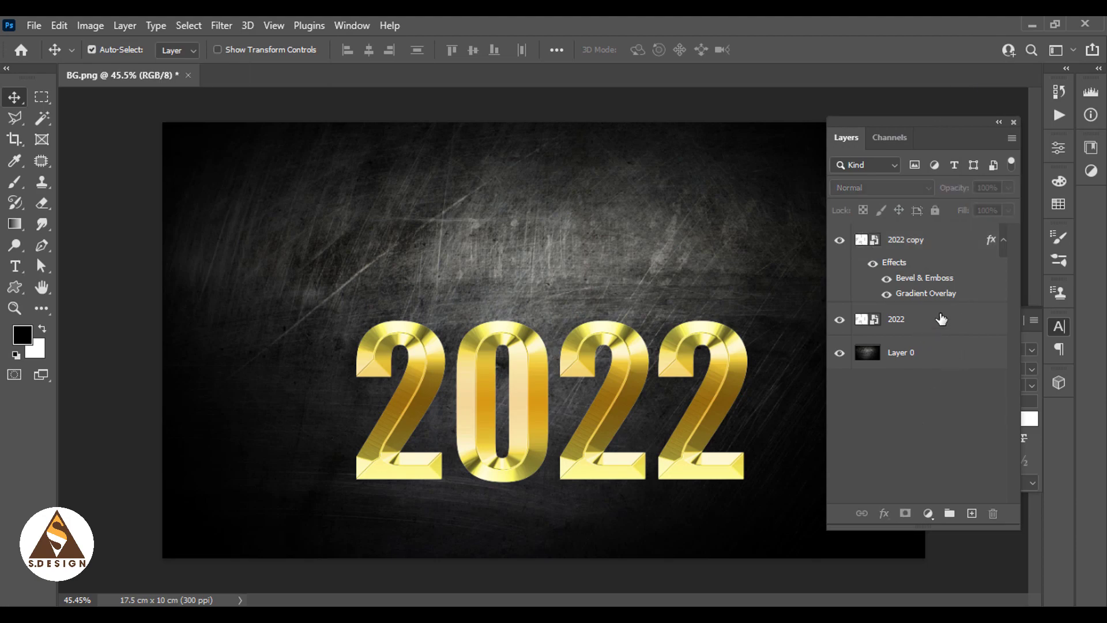
- Open Layer Style for the original 2022 layer and enable Stroke
left_click(943, 321)
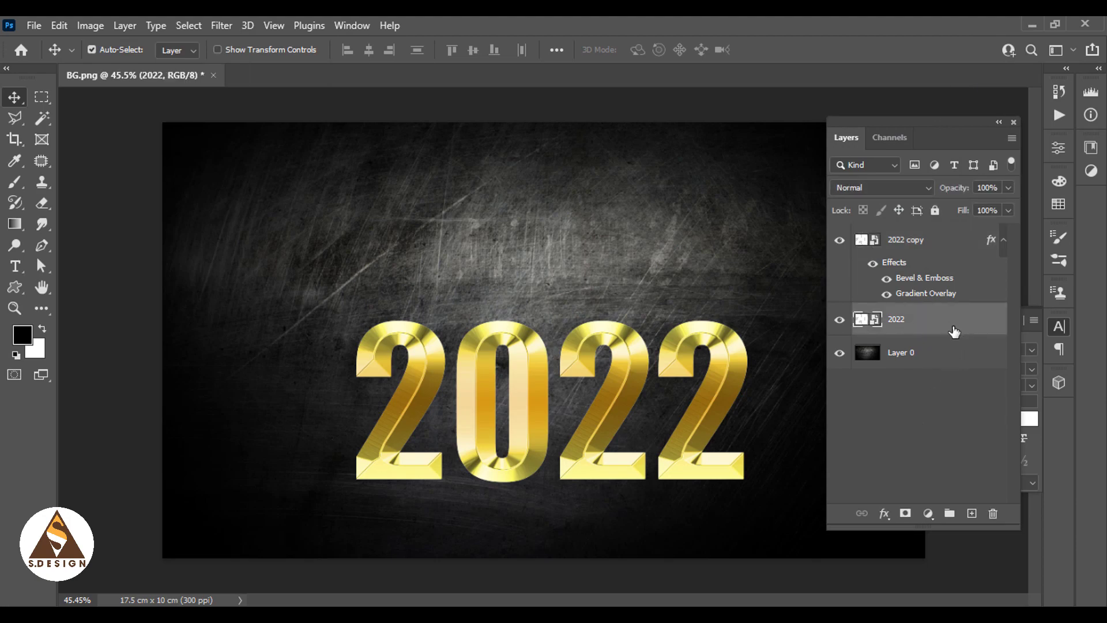
double_click(954, 328)
left_click_drag(531, 49, 745, 60)
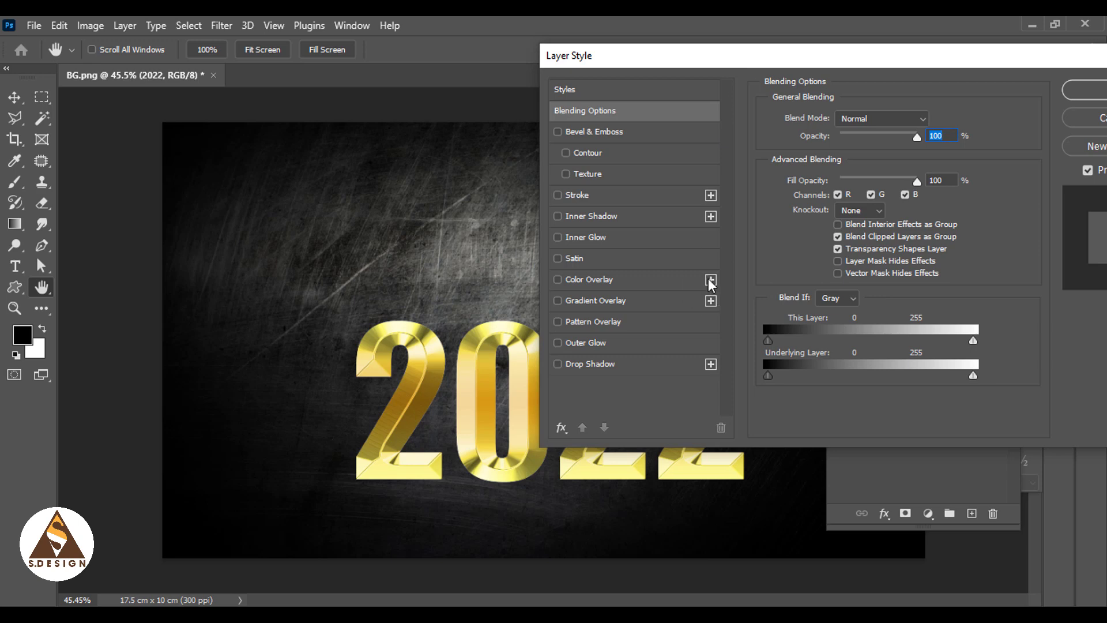
left_click(580, 195)
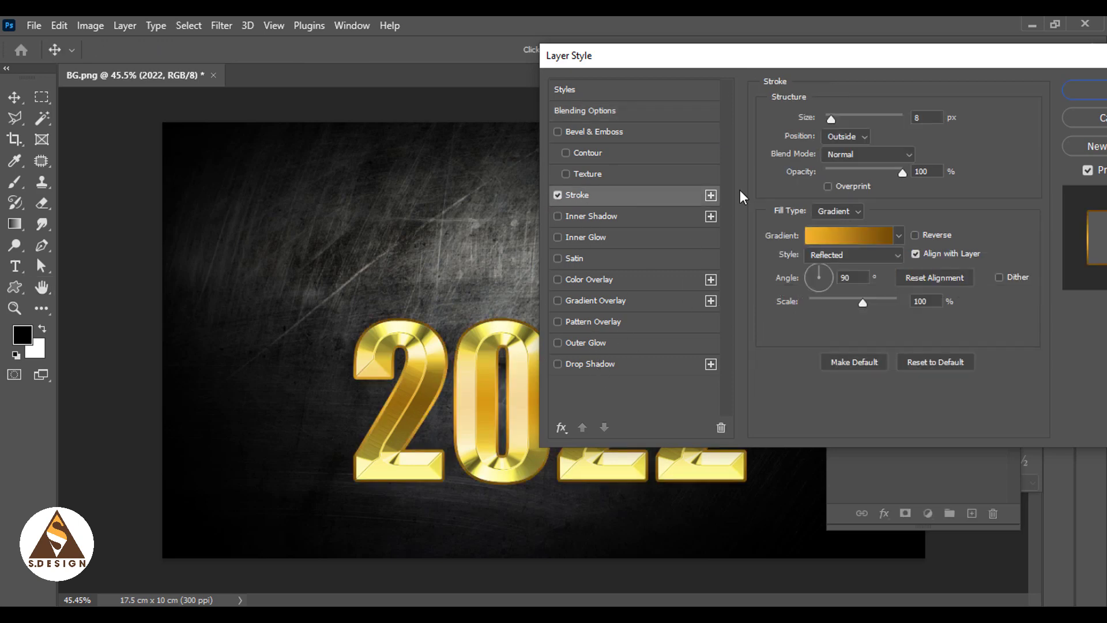
- Give the stroke a gold Reflected gradient, Outside position, about 8 px, and apply
left_click(823, 236)
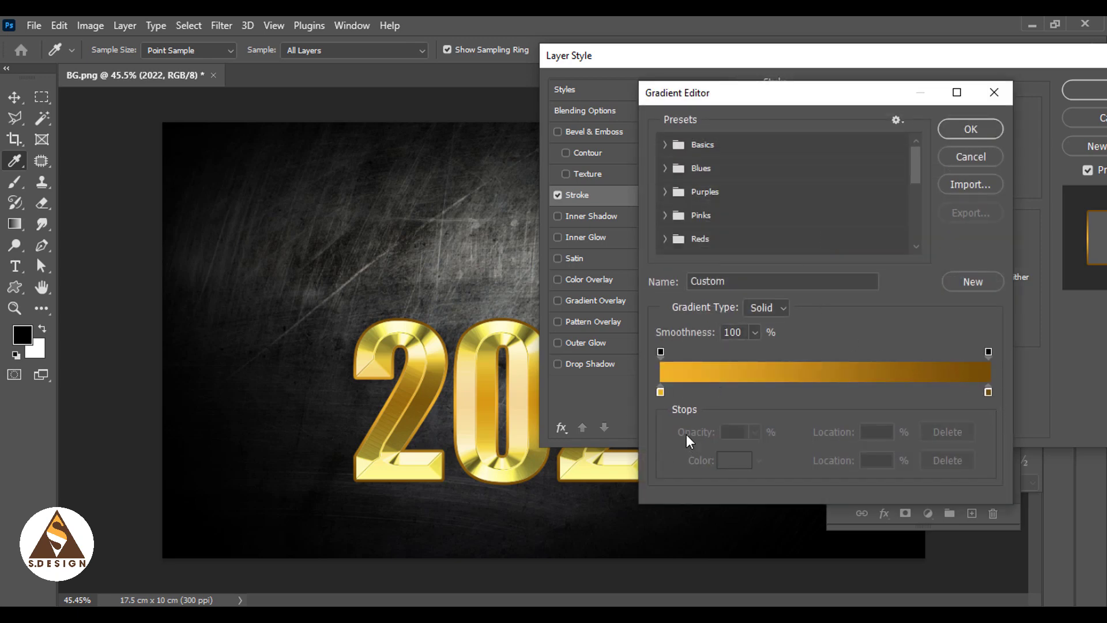
left_click_drag(849, 93, 841, 88)
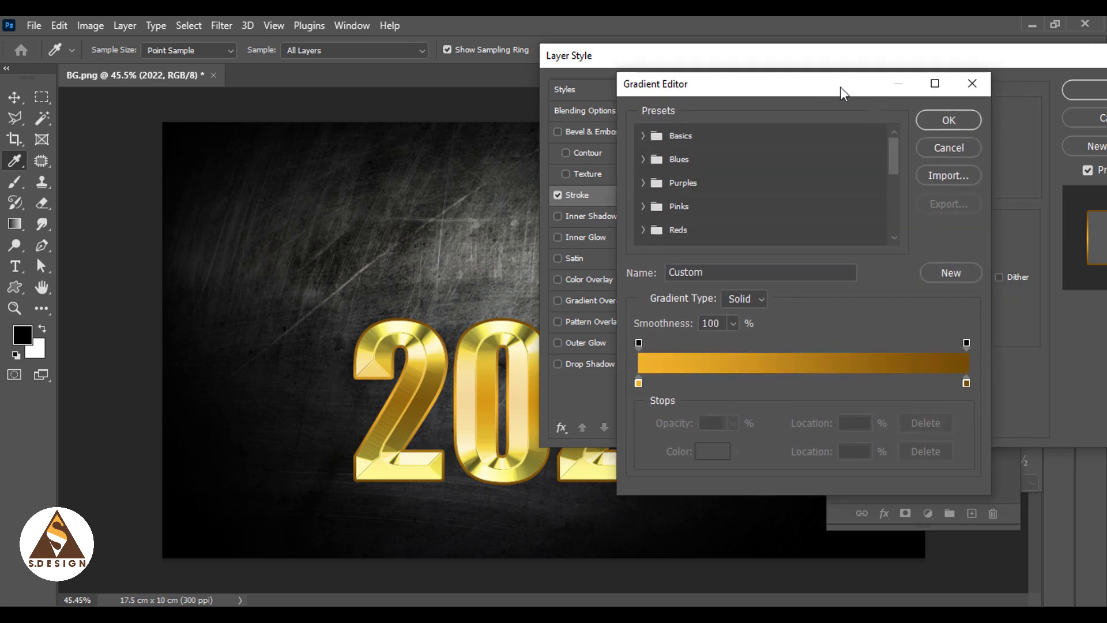
left_click(936, 123)
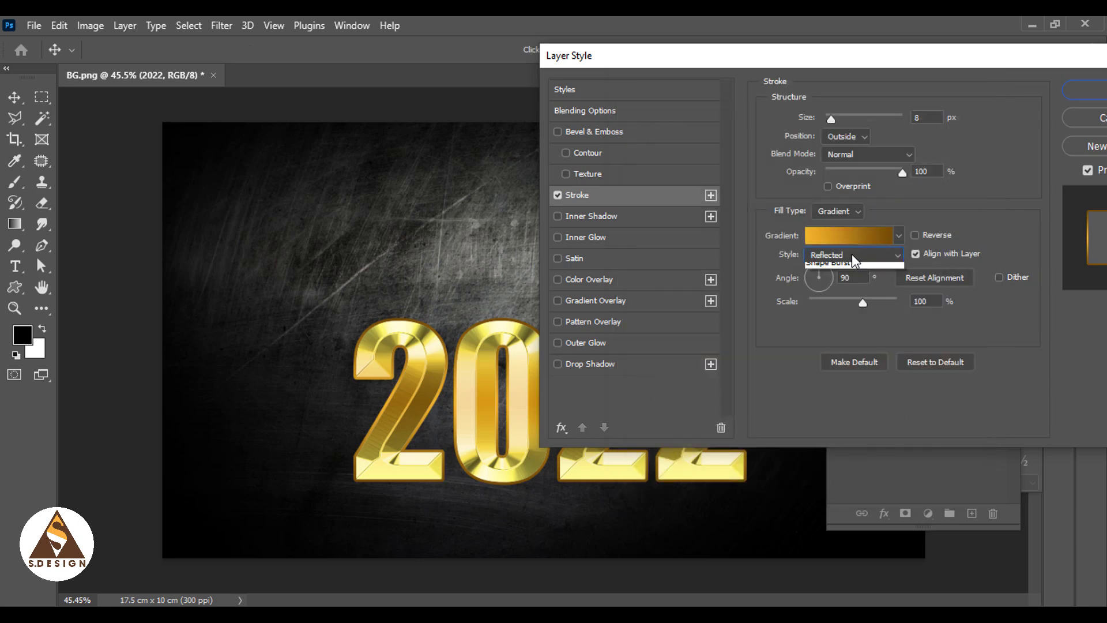
left_click(853, 256)
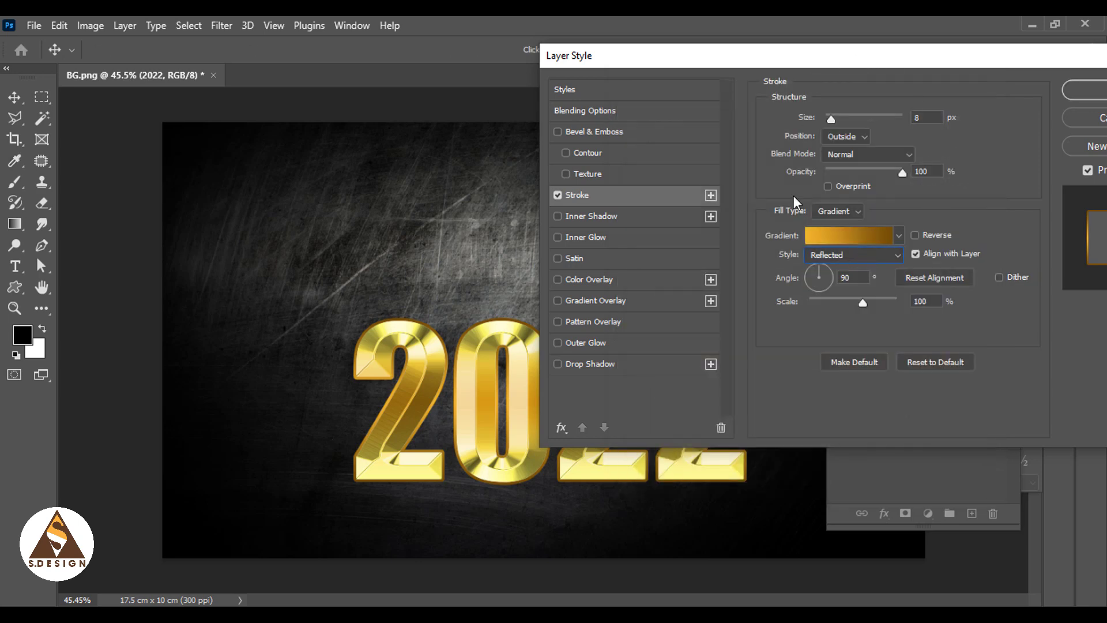
left_click(842, 137)
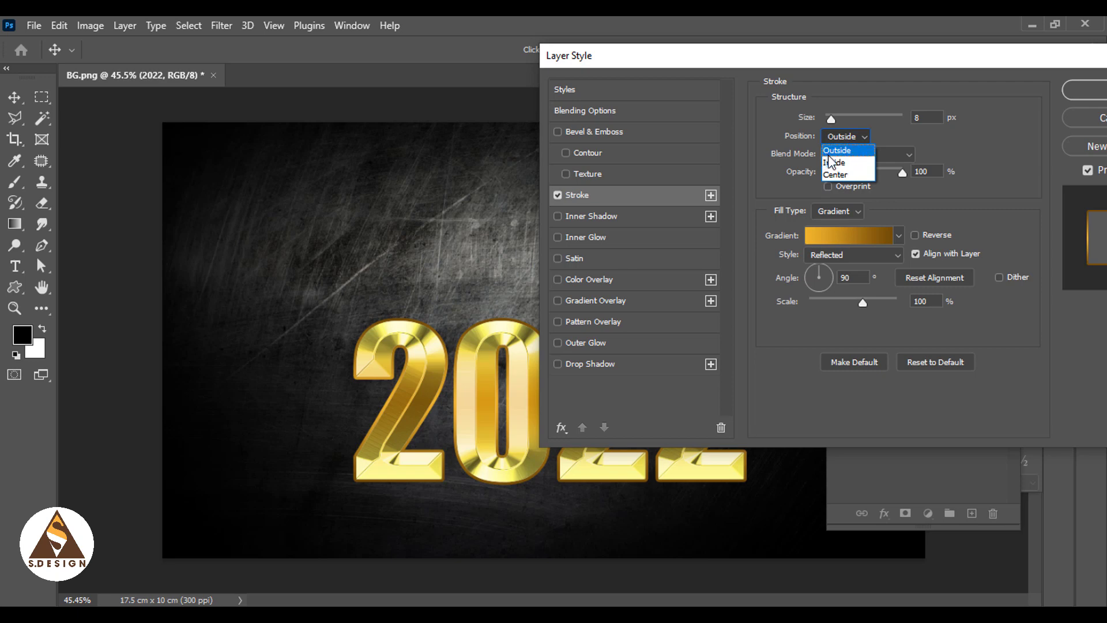
left_click(829, 151)
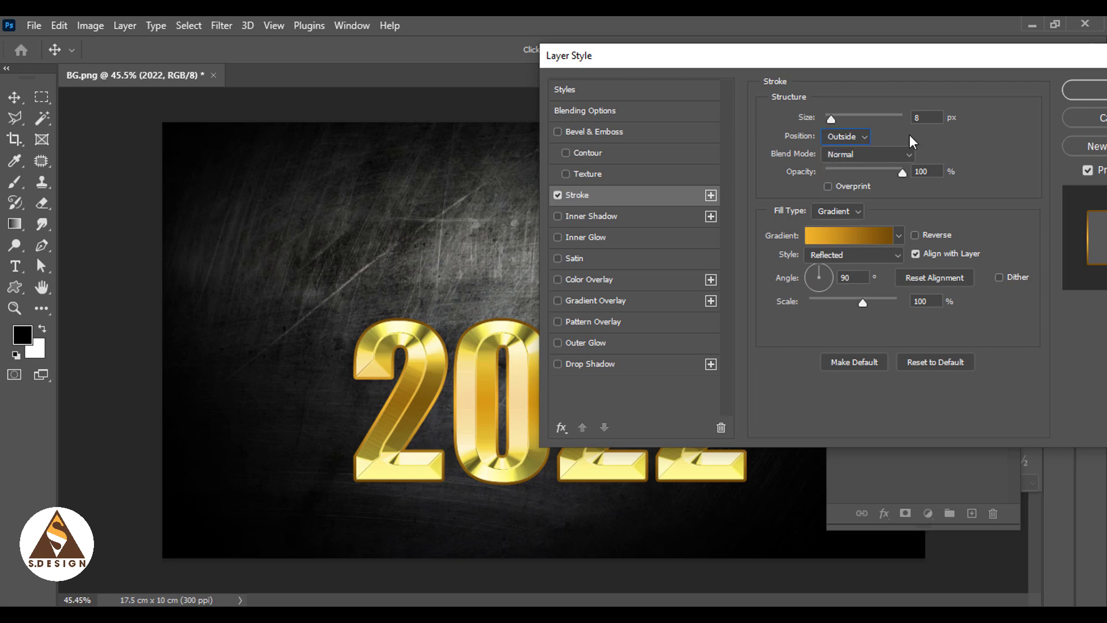
double_click(927, 118)
type("7")
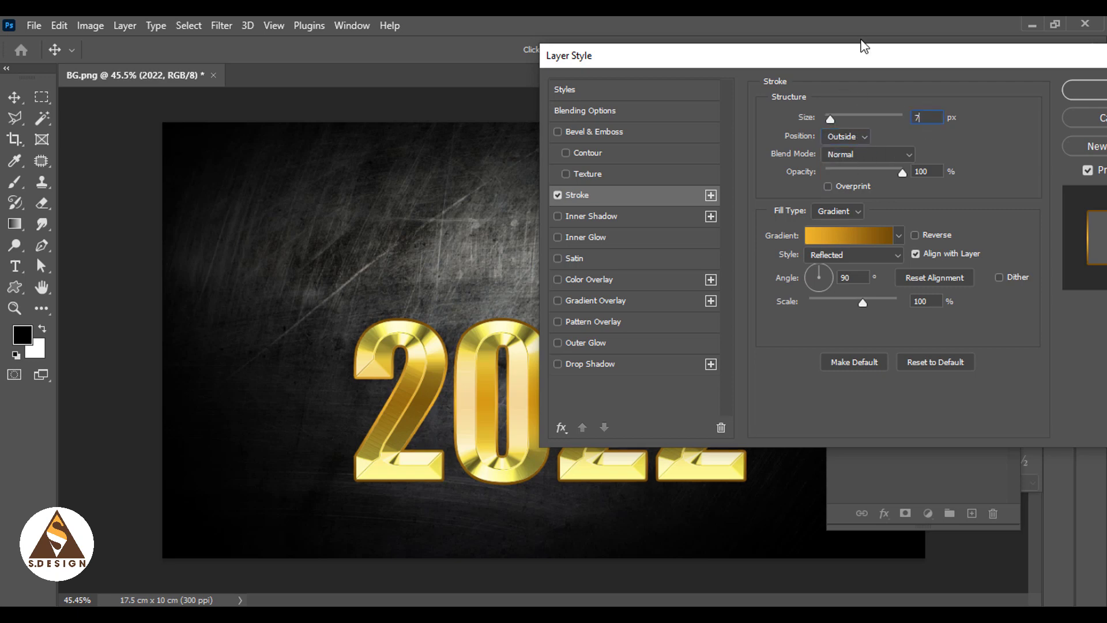
key("Return")
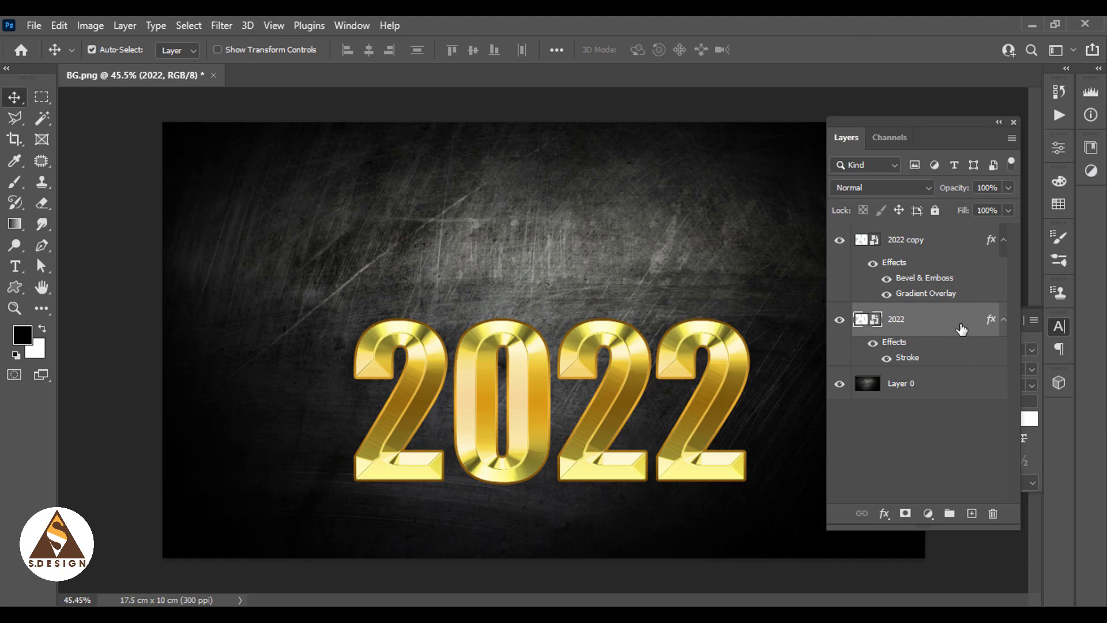
- Reopen the 2022 layer style and enable Bevel & Emboss with Stroke Emboss style
double_click(961, 329)
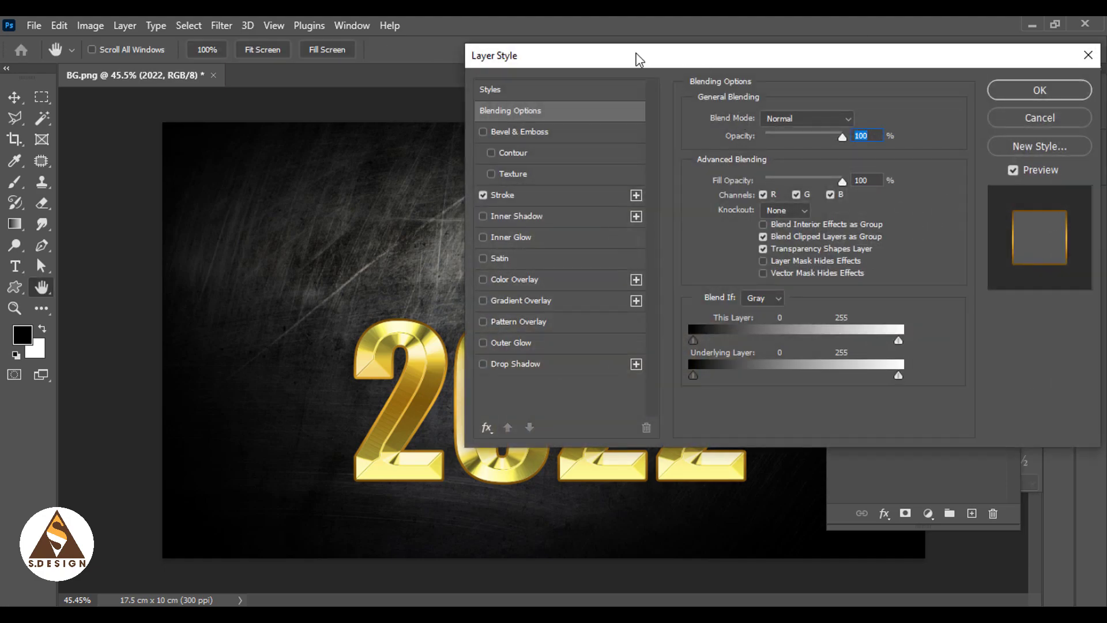
left_click_drag(635, 59, 747, 48)
left_click(609, 117)
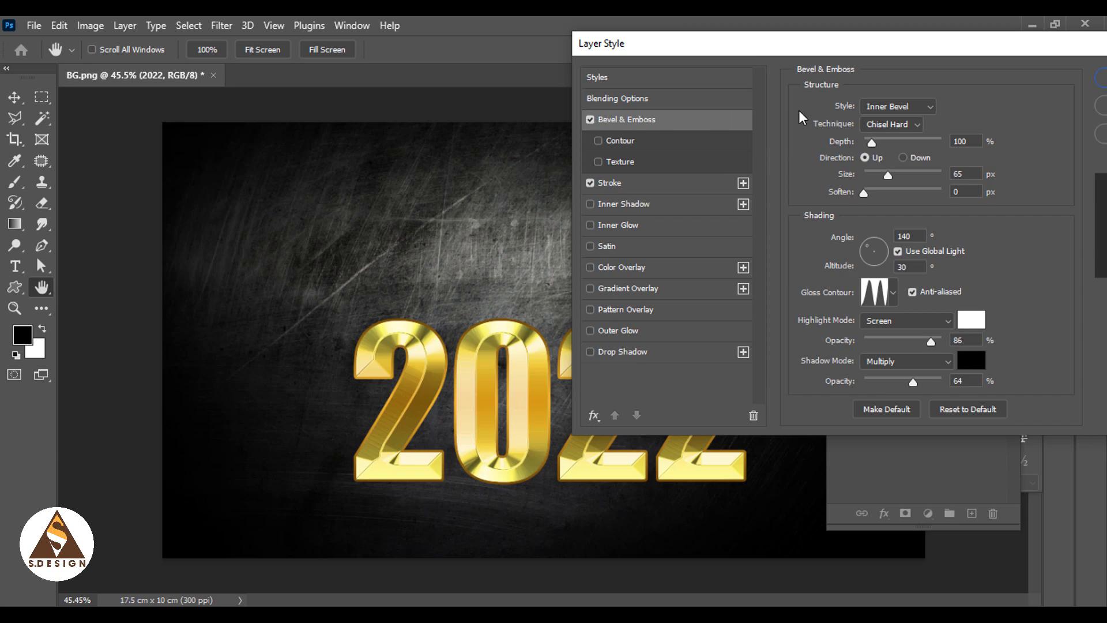
left_click(893, 108)
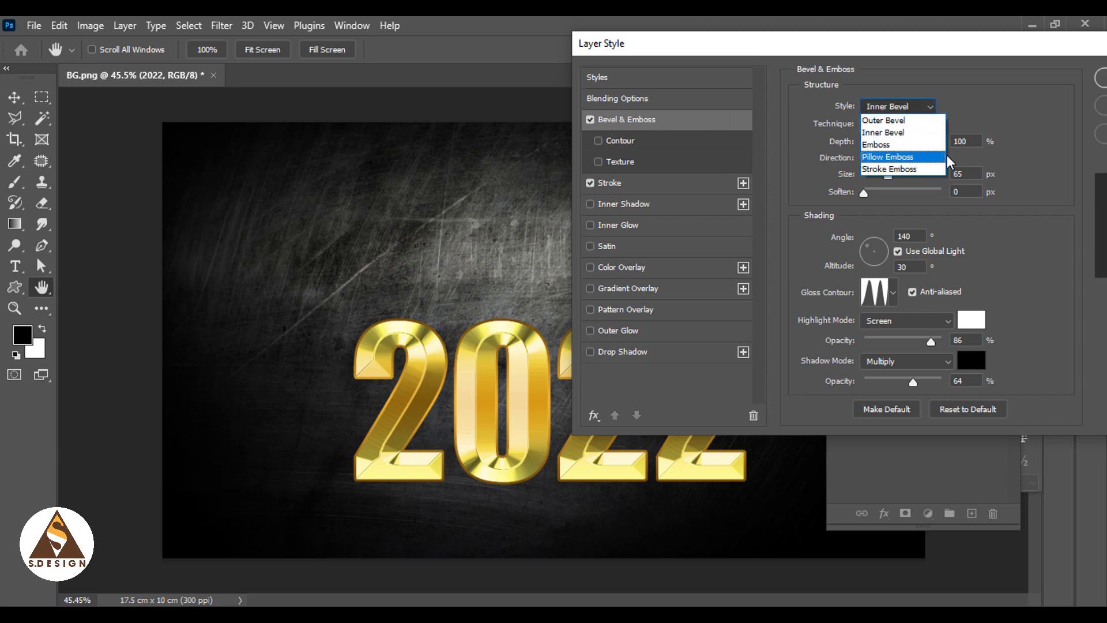
left_click(890, 169)
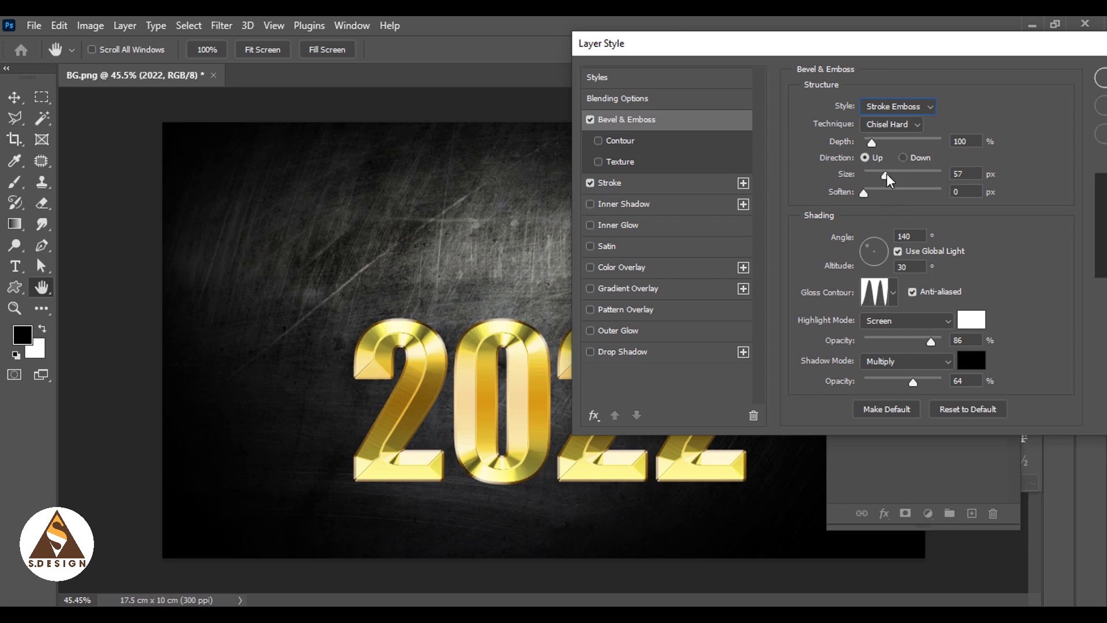
- Set bevel Size 5, Highlight Opacity 29% and Shadow about 89%, then apply
mouse_move(887, 173)
left_mouse_down()
mouse_move(856, 179)
mouse_move(897, 186)
mouse_move(865, 192)
left_mouse_up()
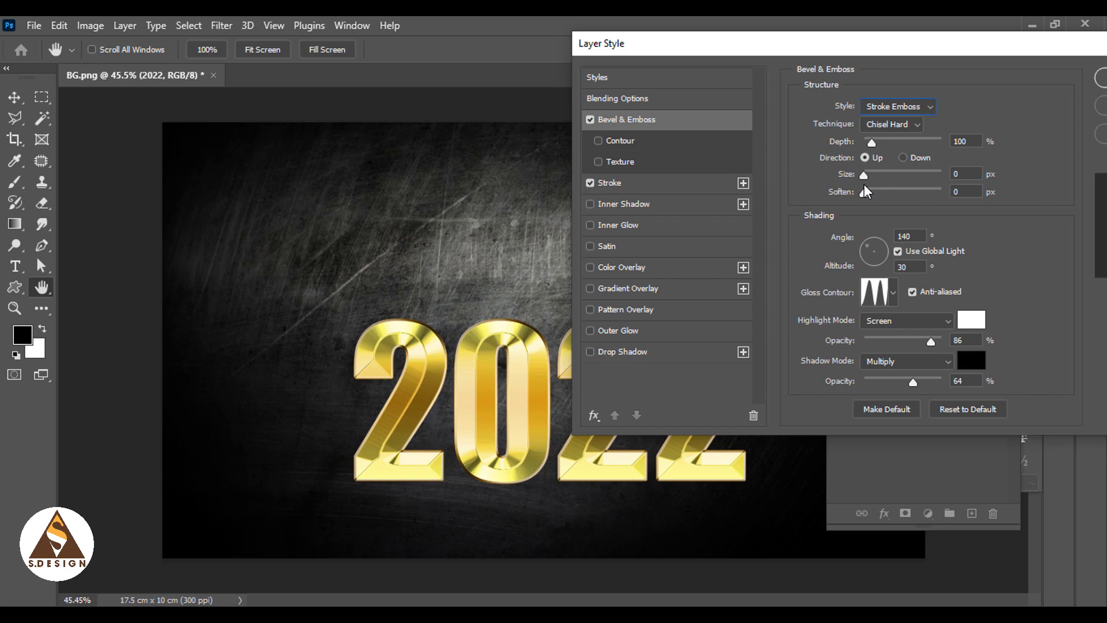
left_click(964, 174)
type("10")
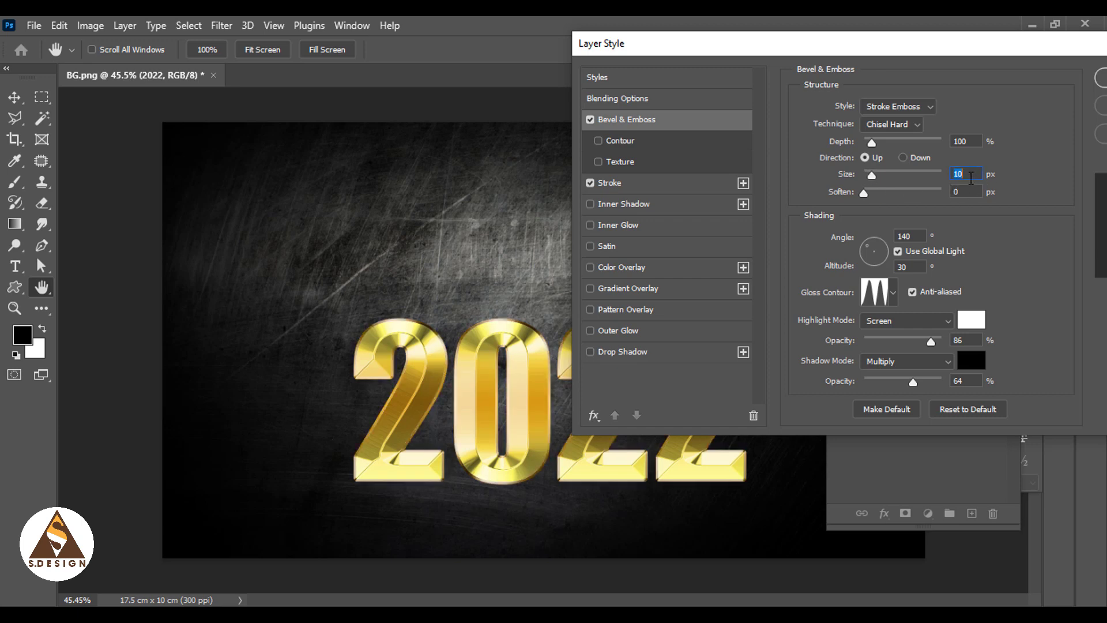
type("5")
key("Tab")
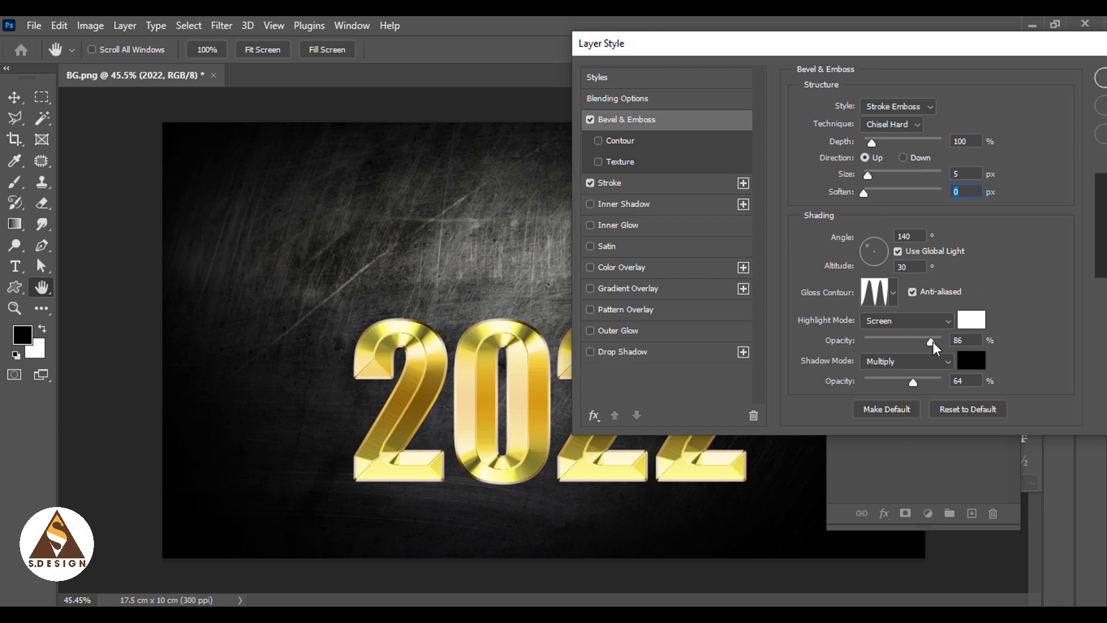
left_click_drag(931, 341, 886, 340)
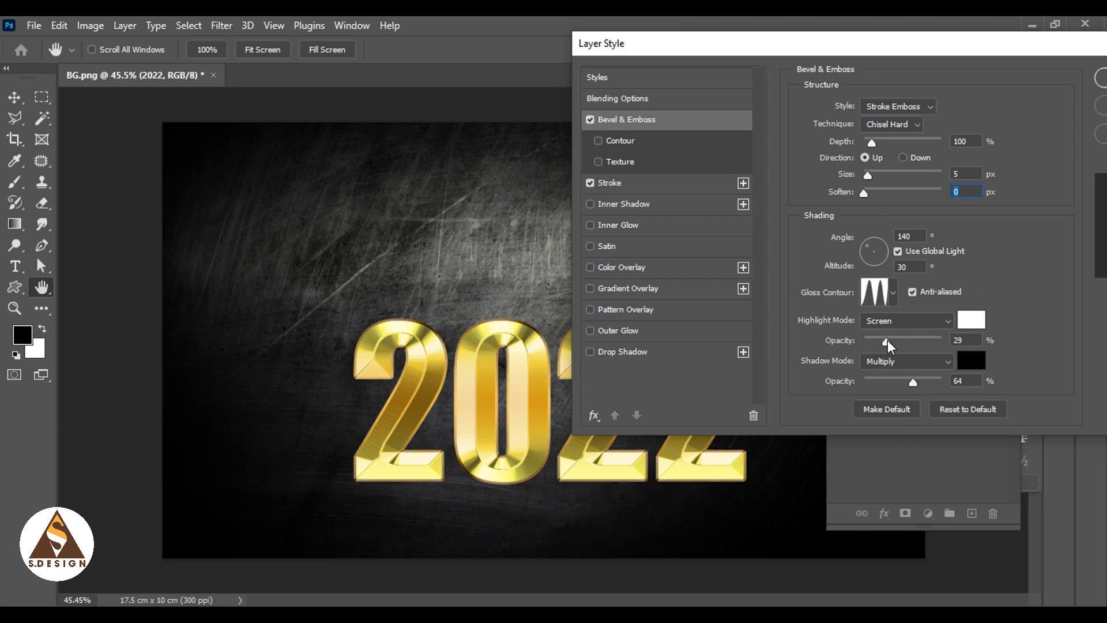
mouse_move(914, 382)
left_mouse_down()
mouse_move(942, 382)
mouse_move(886, 382)
left_mouse_up()
left_click(935, 382)
mouse_move(842, 43)
left_mouse_down()
mouse_move(822, 248)
mouse_move(596, 88)
mouse_move(544, 88)
left_mouse_up()
left_click(862, 121)
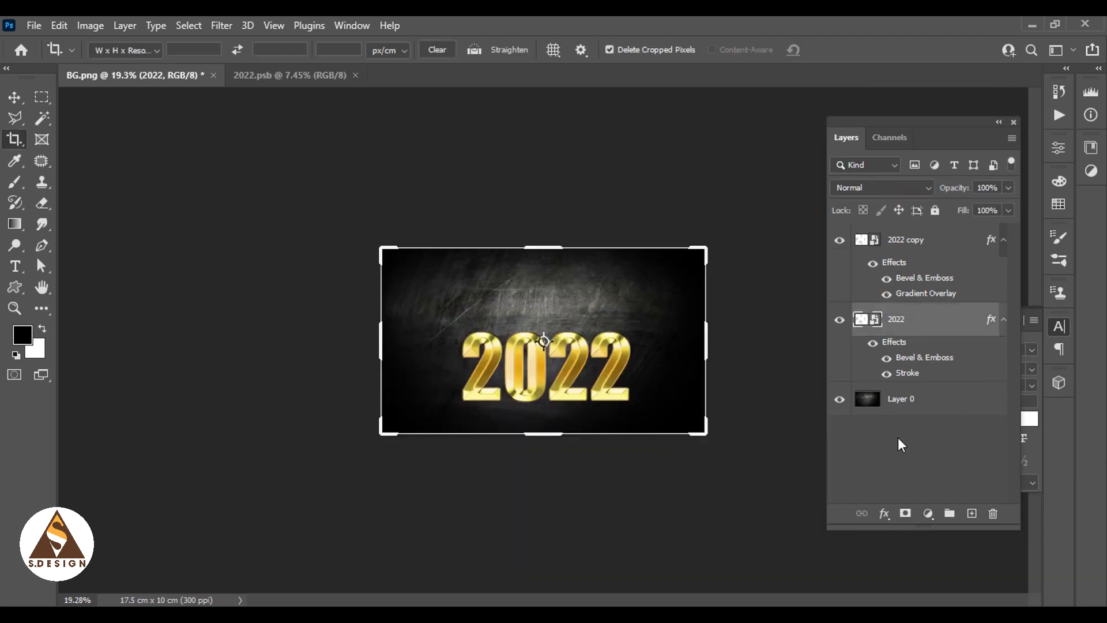
- Select the 2022 copy layer and add white 'HAPPY NEW YEAR' text on the canvas
left_click(901, 444)
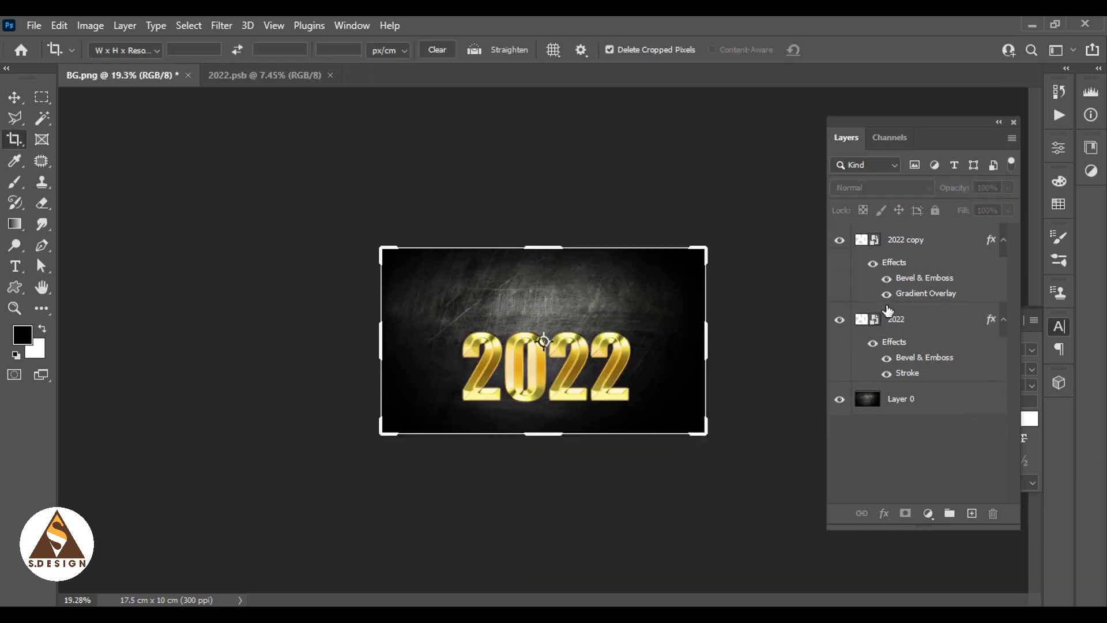
left_click(930, 241)
scroll(710, 317, "up", 2)
scroll(709, 317, "up", 2)
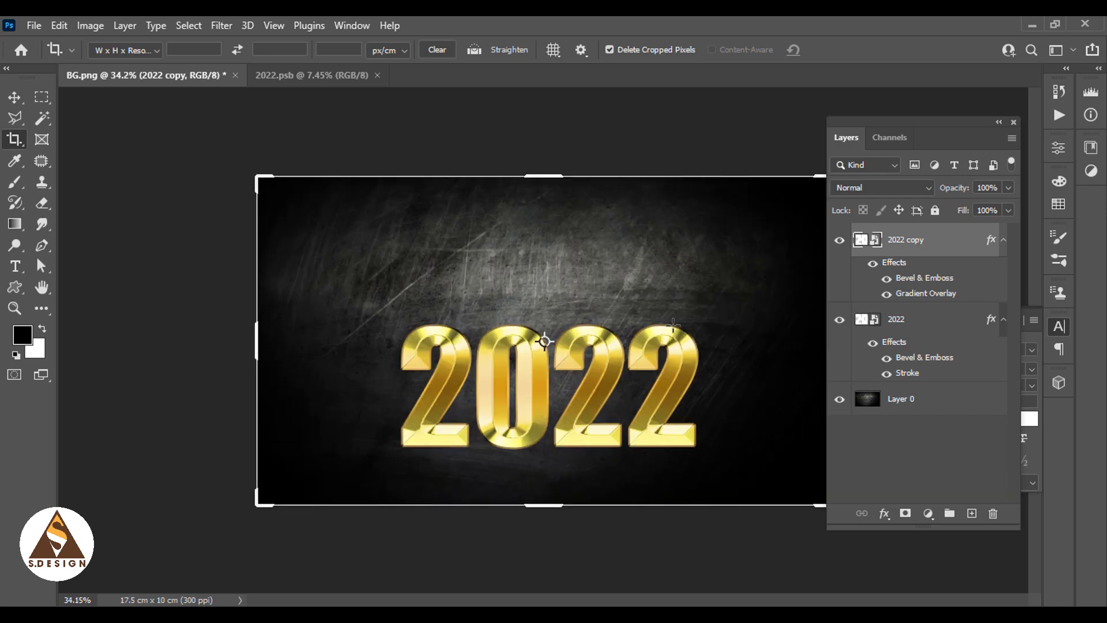
scroll(750, 309, "up", 2)
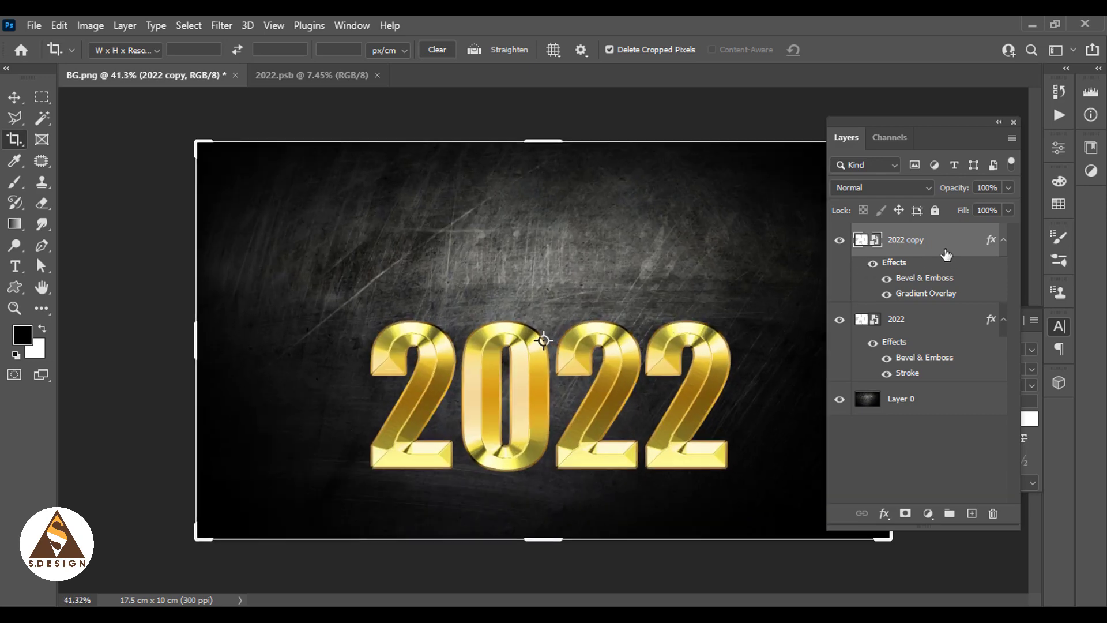
key("t")
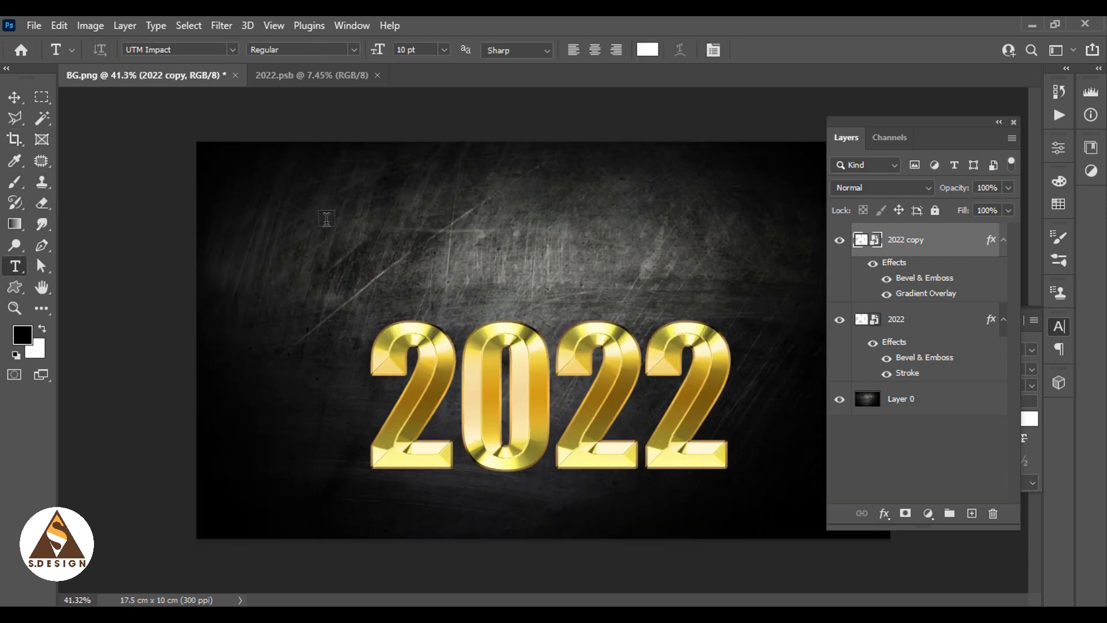
left_click(260, 258)
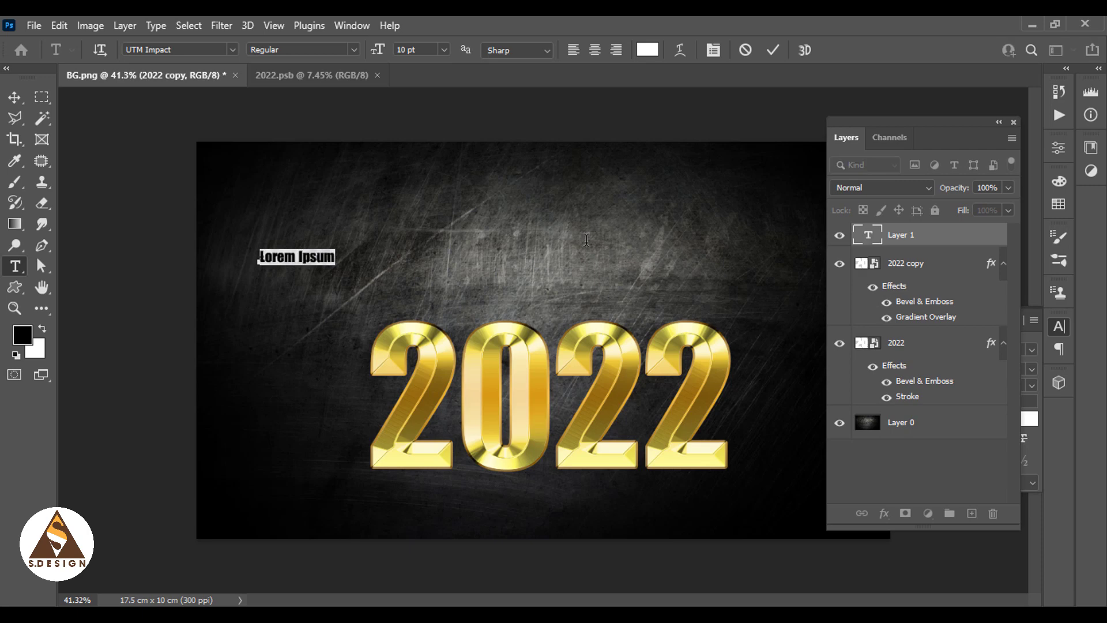
type("HAPPY NEW YEAR")
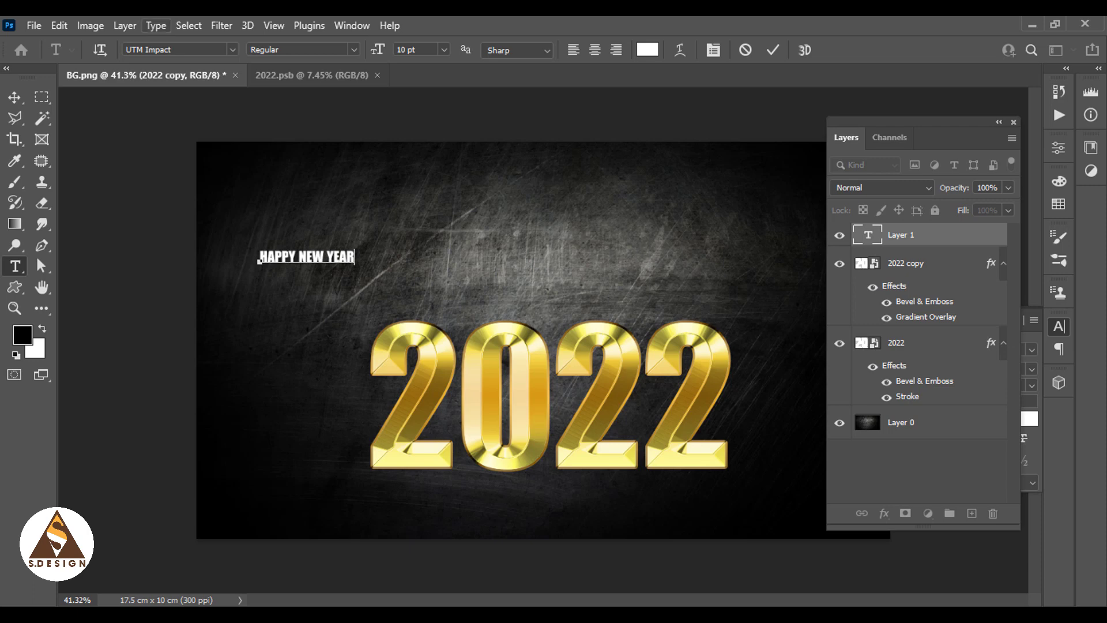
left_click(14, 97)
- Scale HAPPY NEW YEAR up about 534% and centre it above the 2022
key("ctrl+minus")
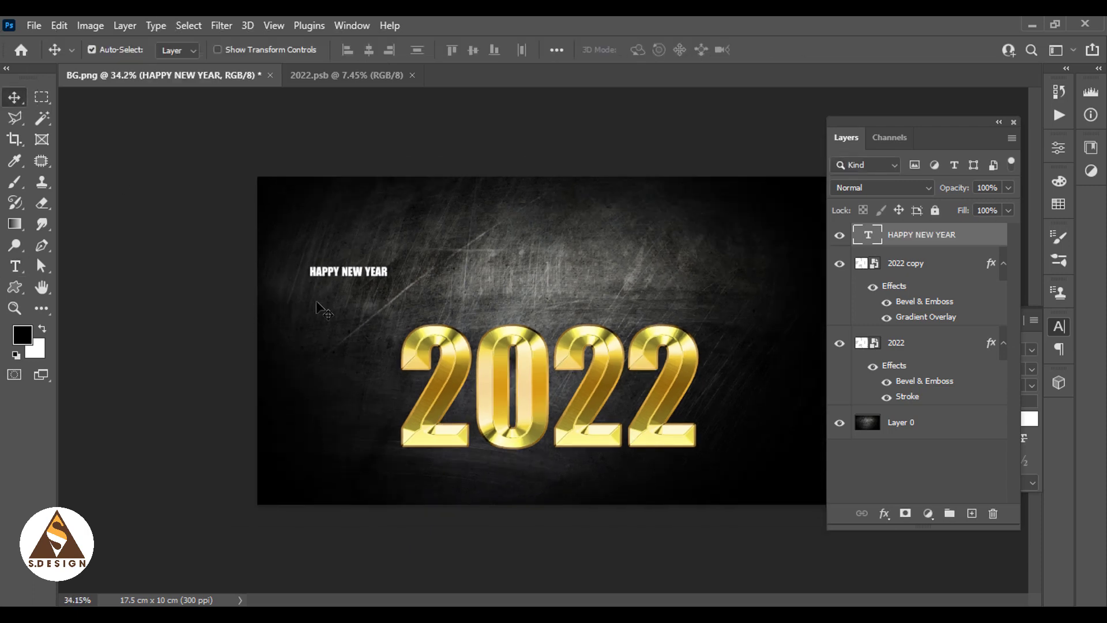
key("ctrl+t")
left_click_drag(387, 264, 724, 209)
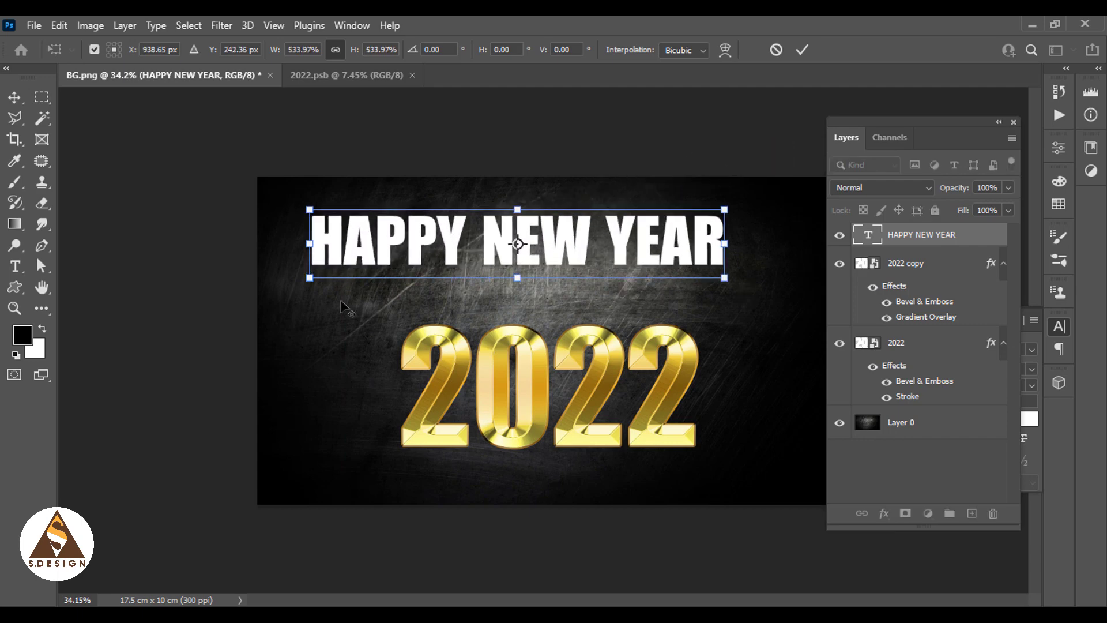
scroll(540, 268, "down", 1)
mouse_move(616, 267)
left_mouse_down()
mouse_move(637, 270)
mouse_move(634, 279)
left_mouse_up()
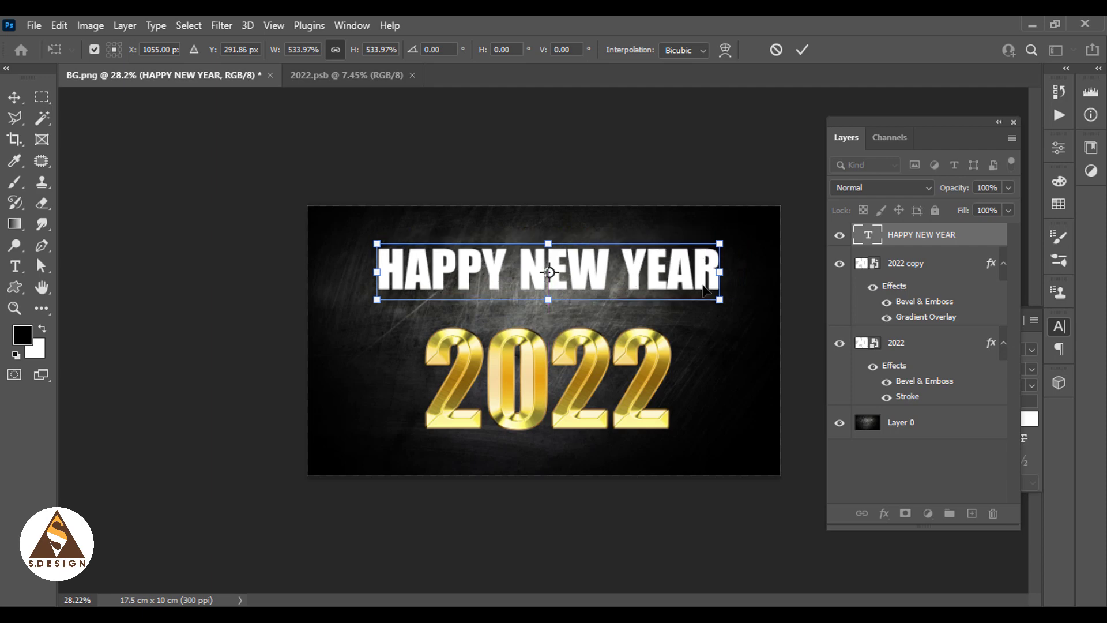
key("Return")
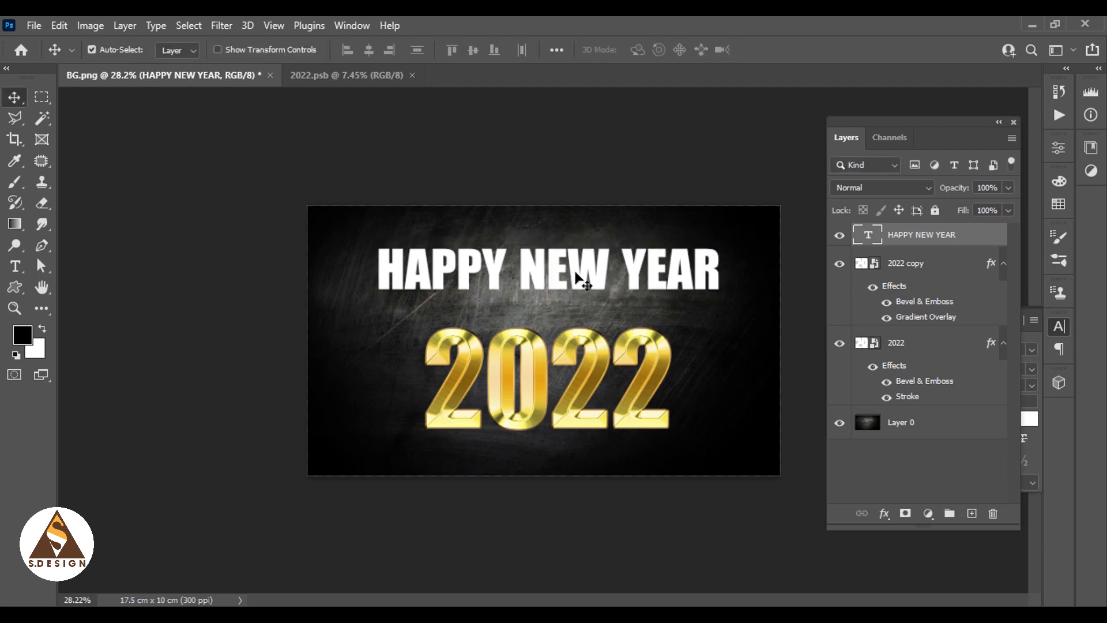
- Convert HAPPY NEW YEAR to a smart object and duplicate it
right_click(952, 237)
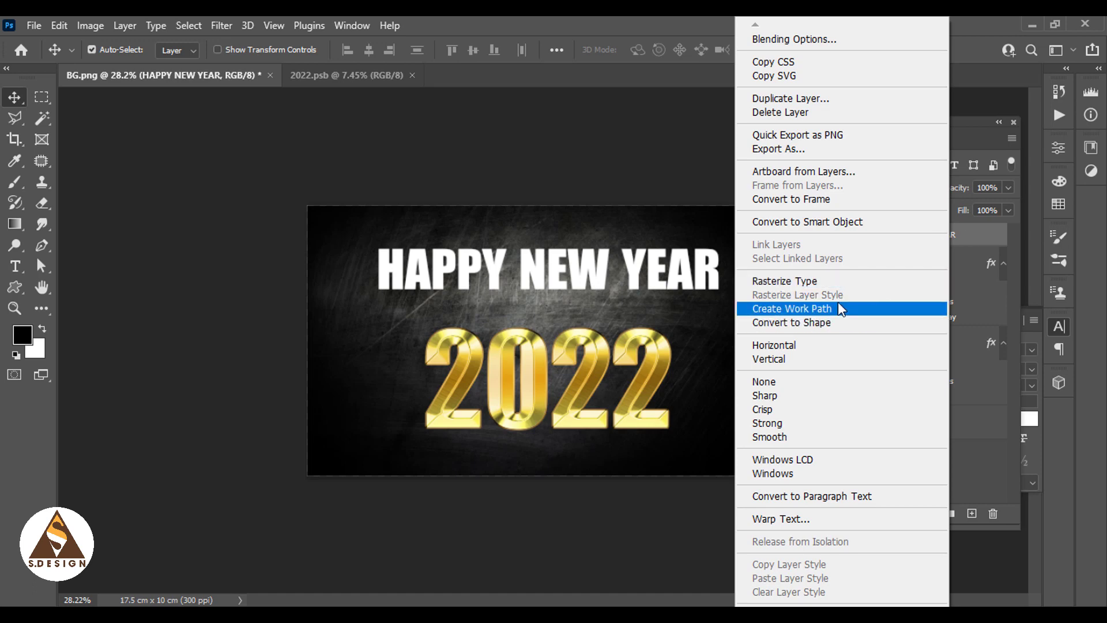
left_click(856, 223)
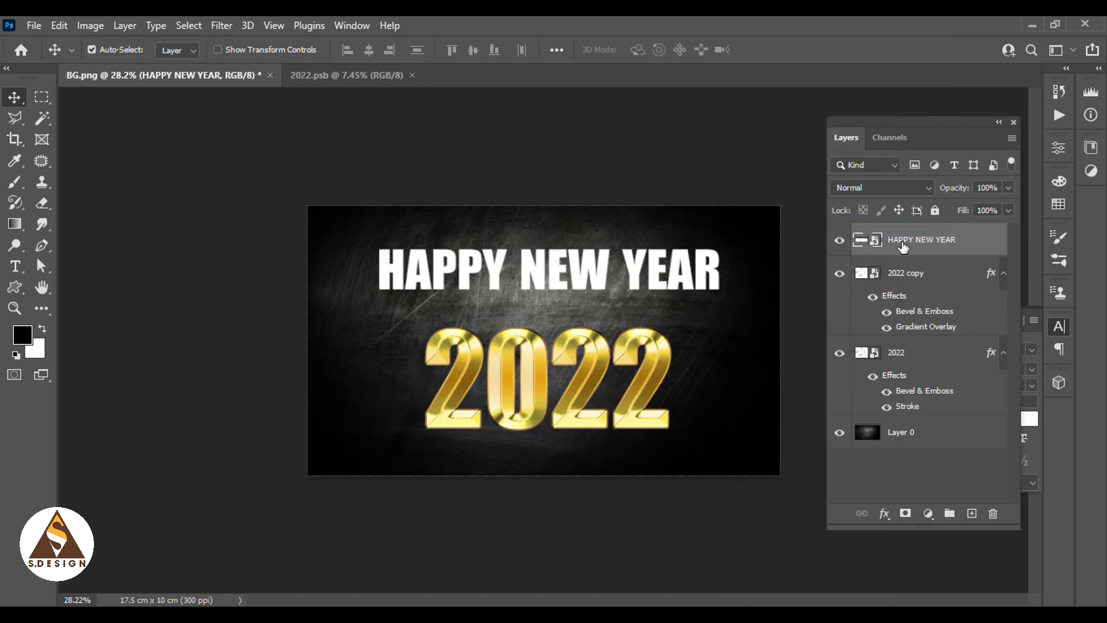
key("ctrl+j")
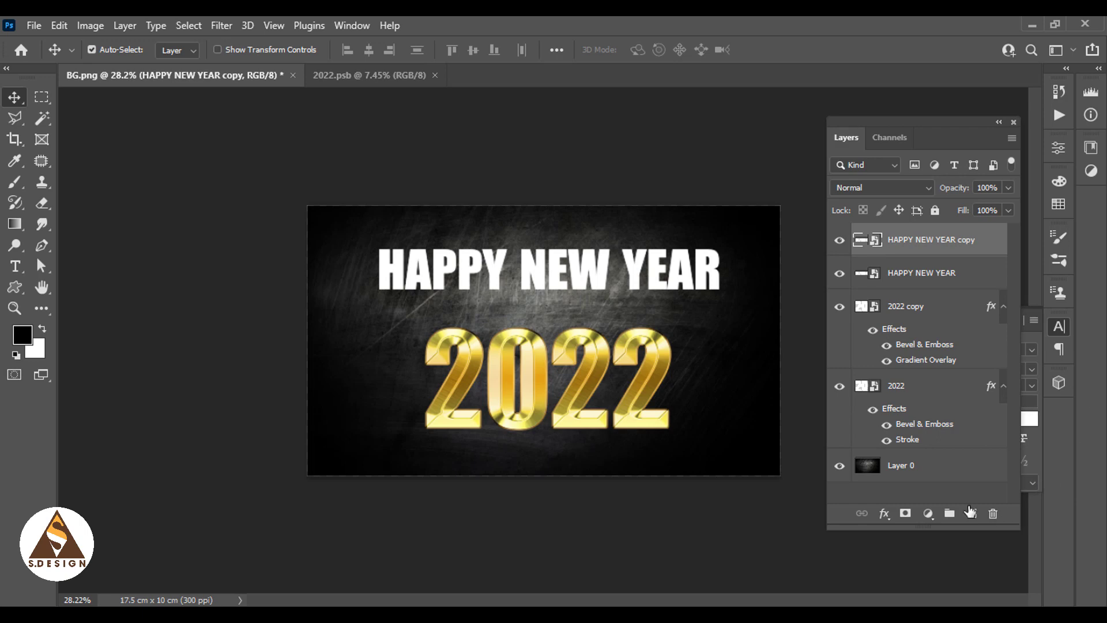
- Copy the 2022 copy layer style and paste it onto HAPPY NEW YEAR copy
left_click(913, 311)
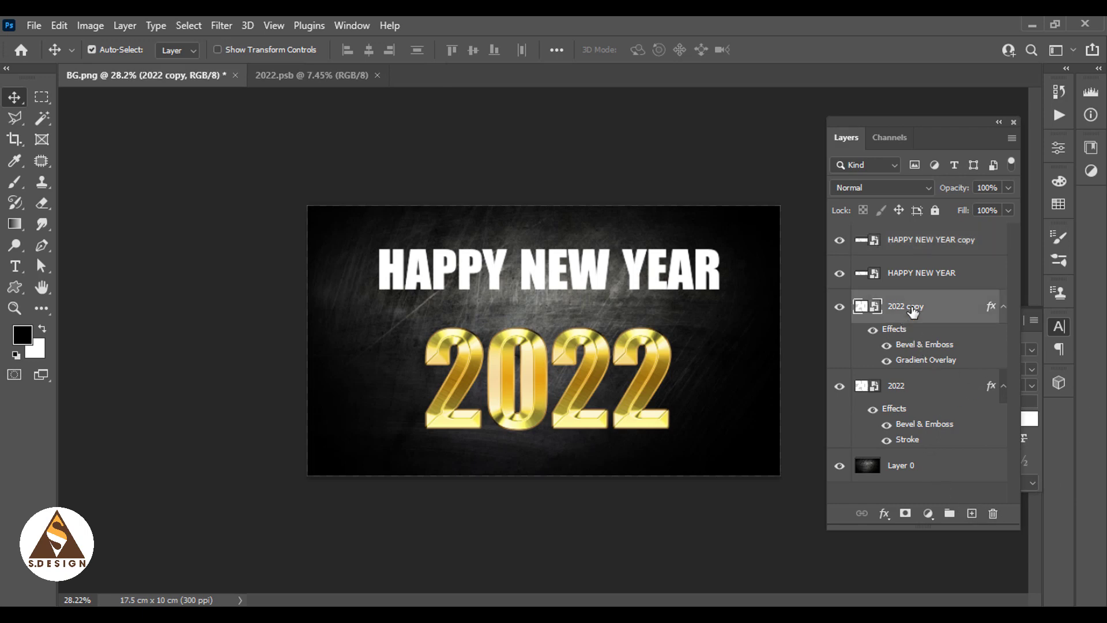
right_click(913, 311)
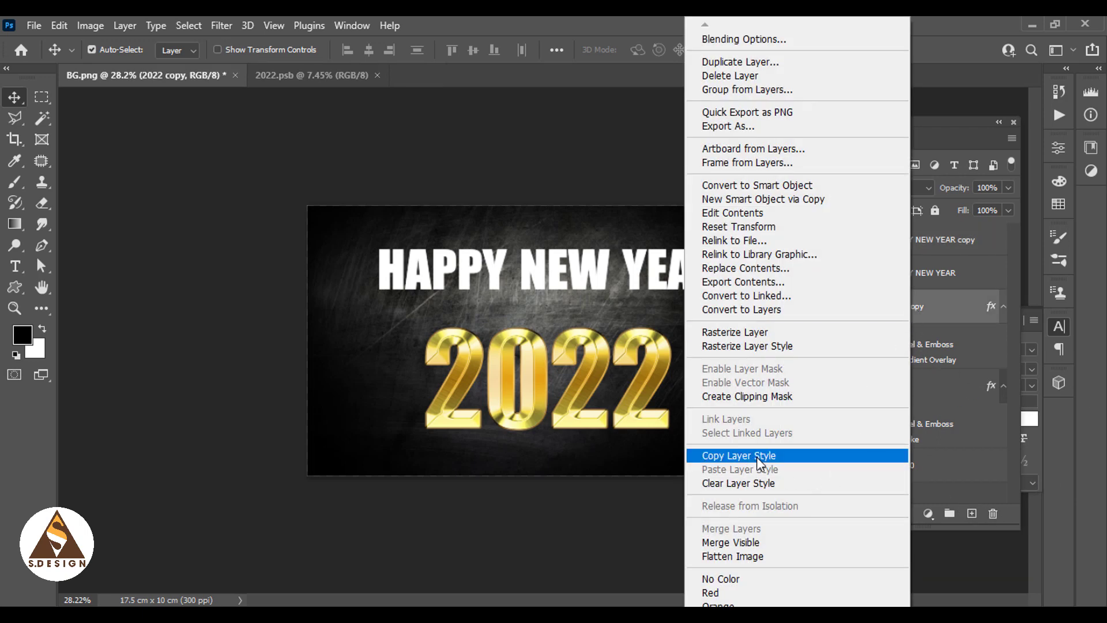
left_click(754, 457)
left_click(916, 246)
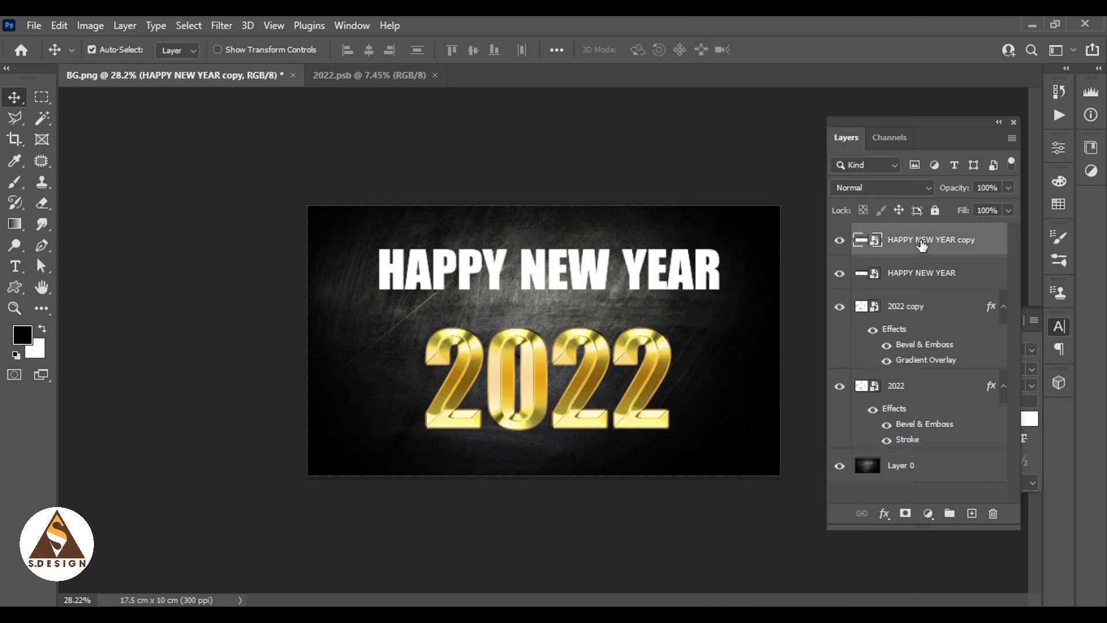
right_click(918, 245)
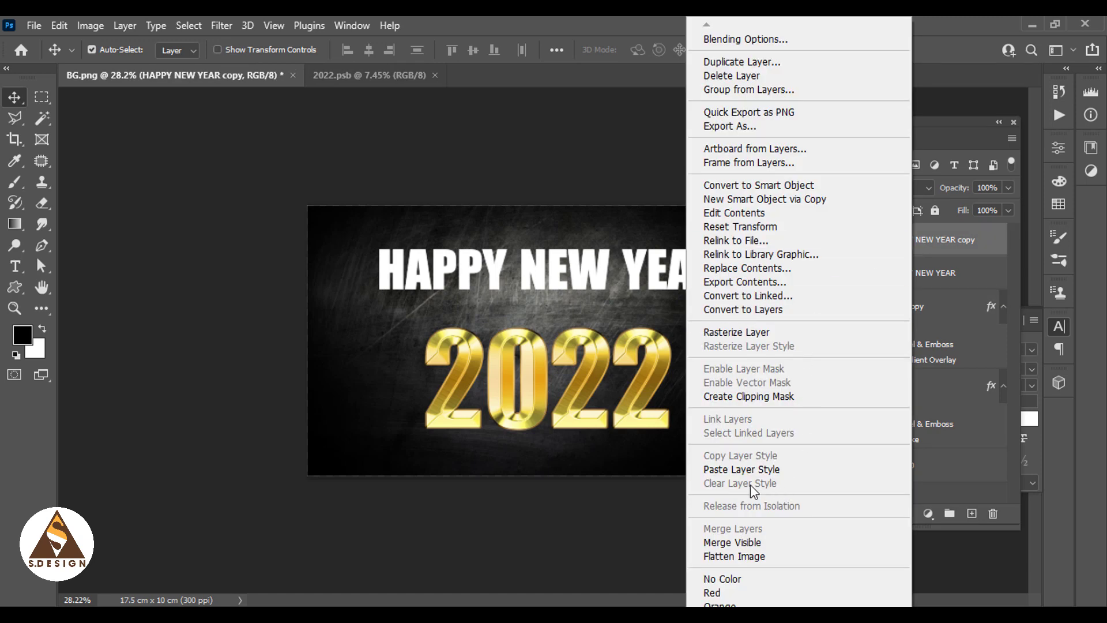
left_click(731, 471)
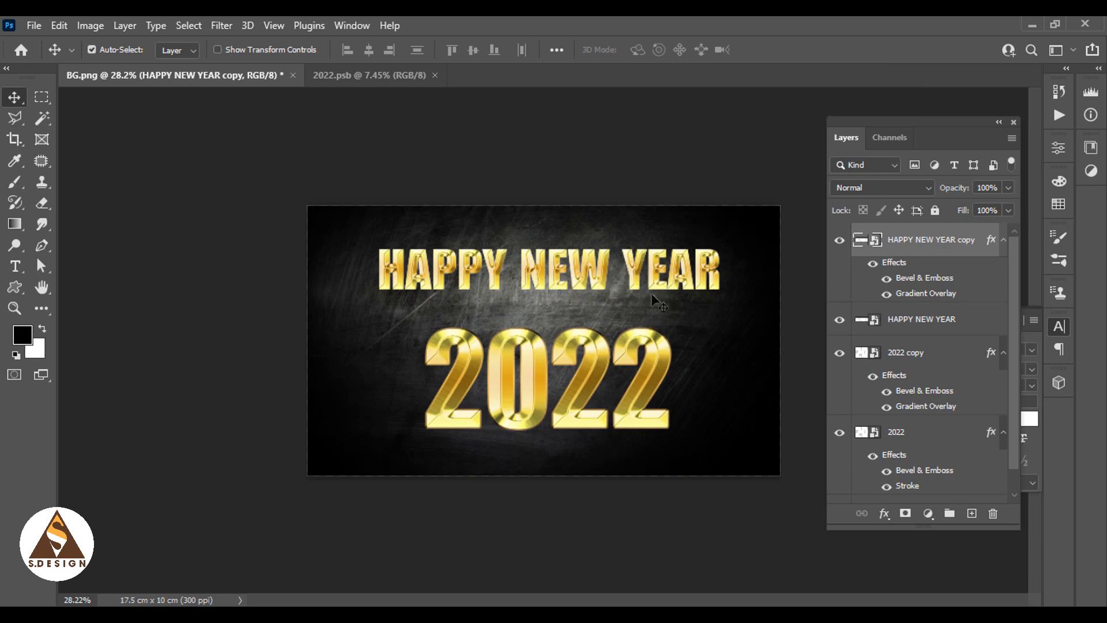
- Copy the 2022 layer's bevel and stroke style
left_click(927, 433)
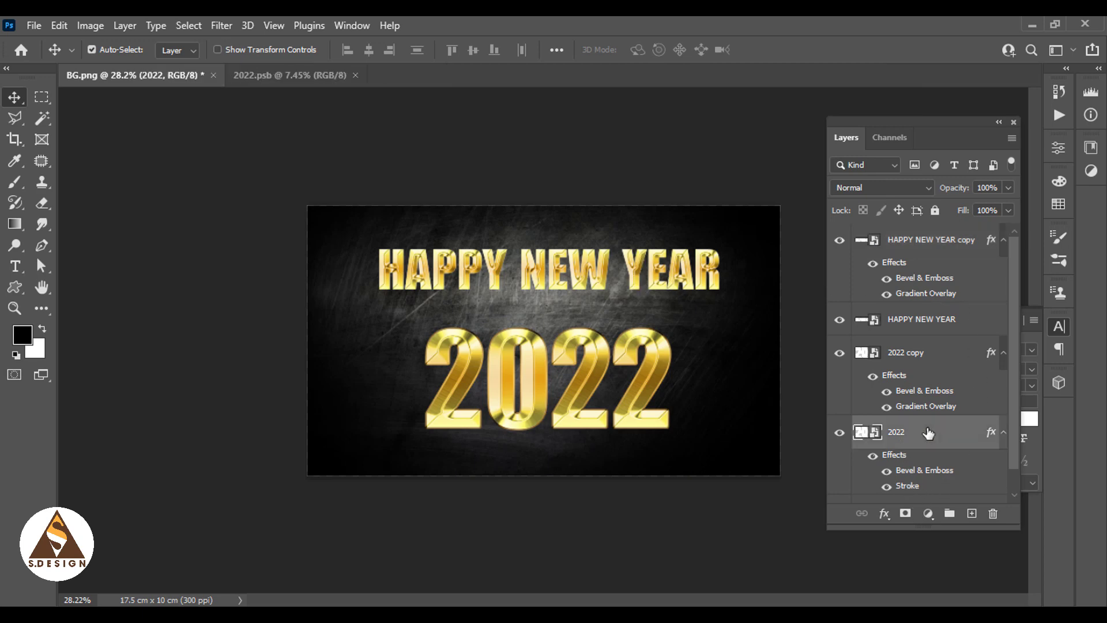
right_click(922, 434)
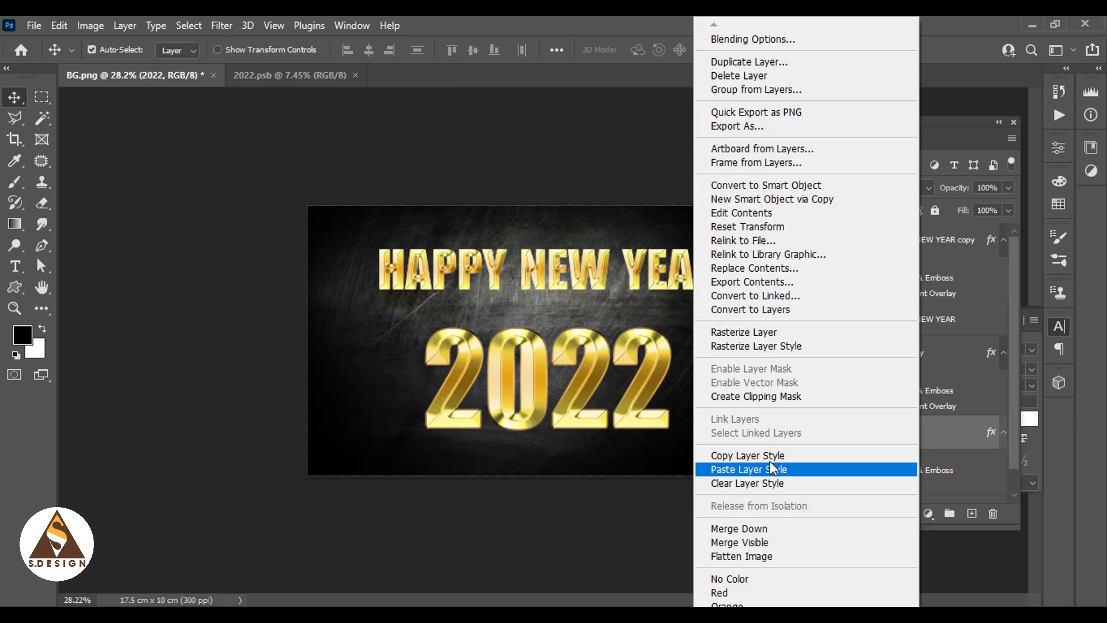
left_click(748, 455)
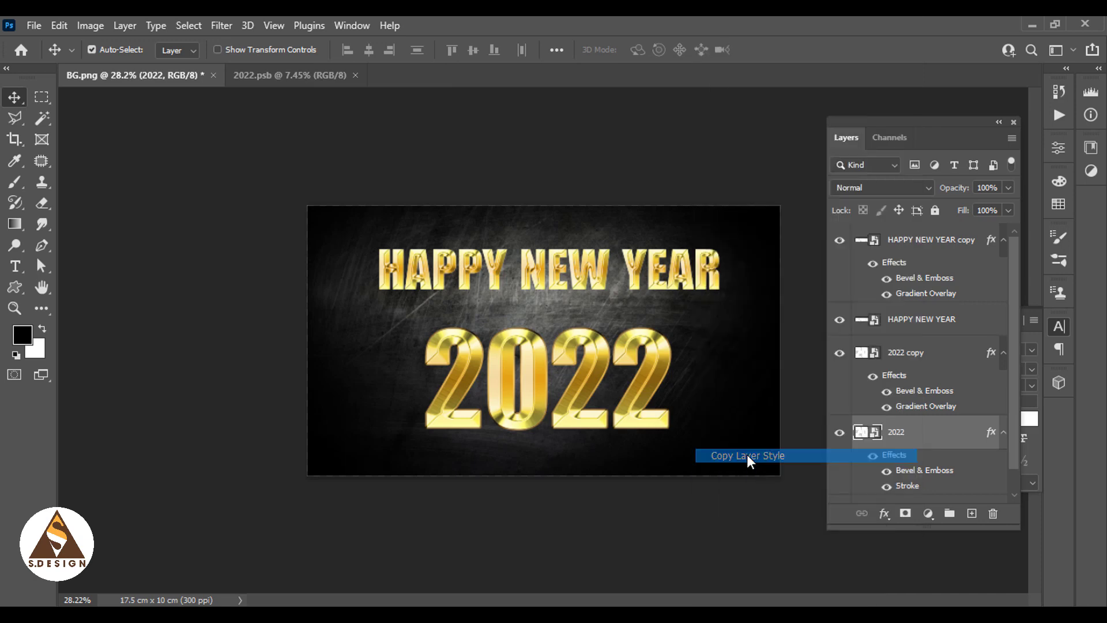
left_click(924, 329)
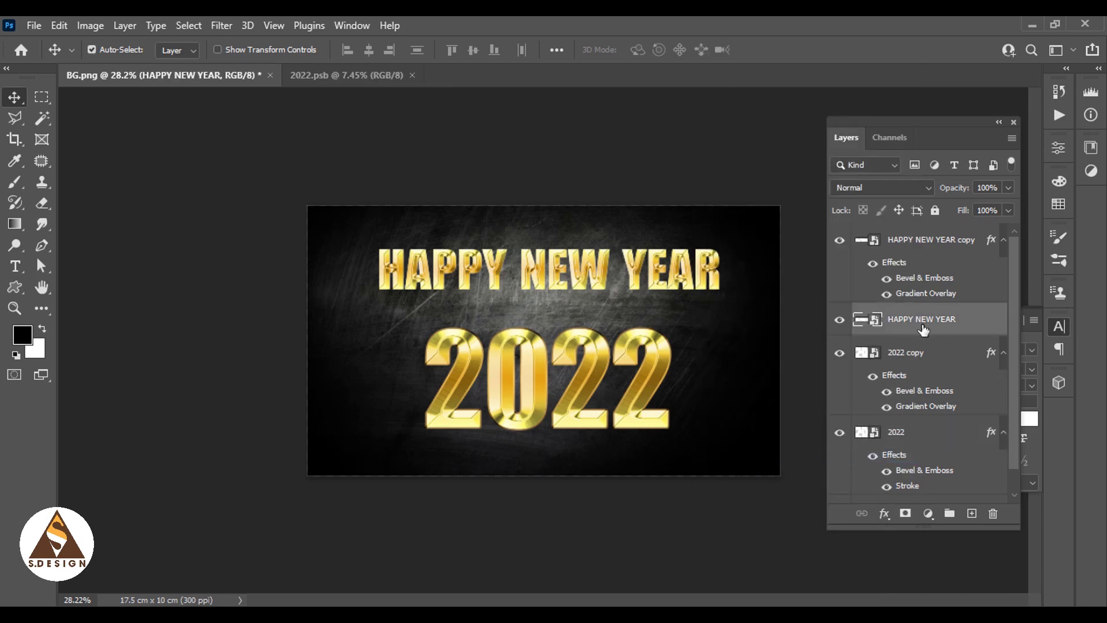
right_click(925, 327)
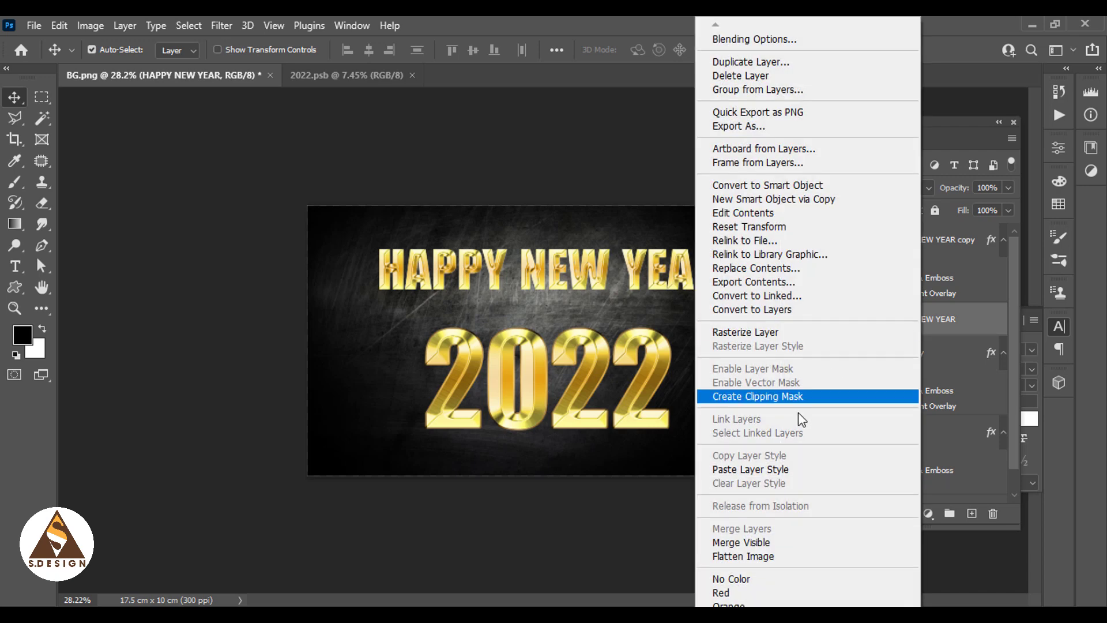
left_click(773, 469)
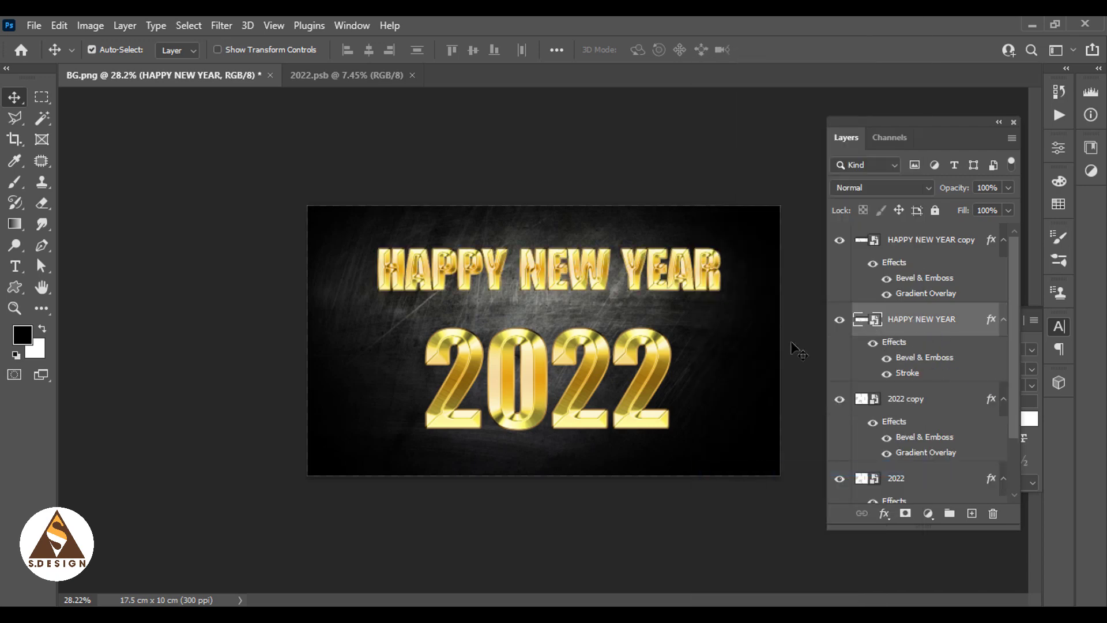
scroll(684, 270, "up", 3)
scroll(683, 270, "up", 1)
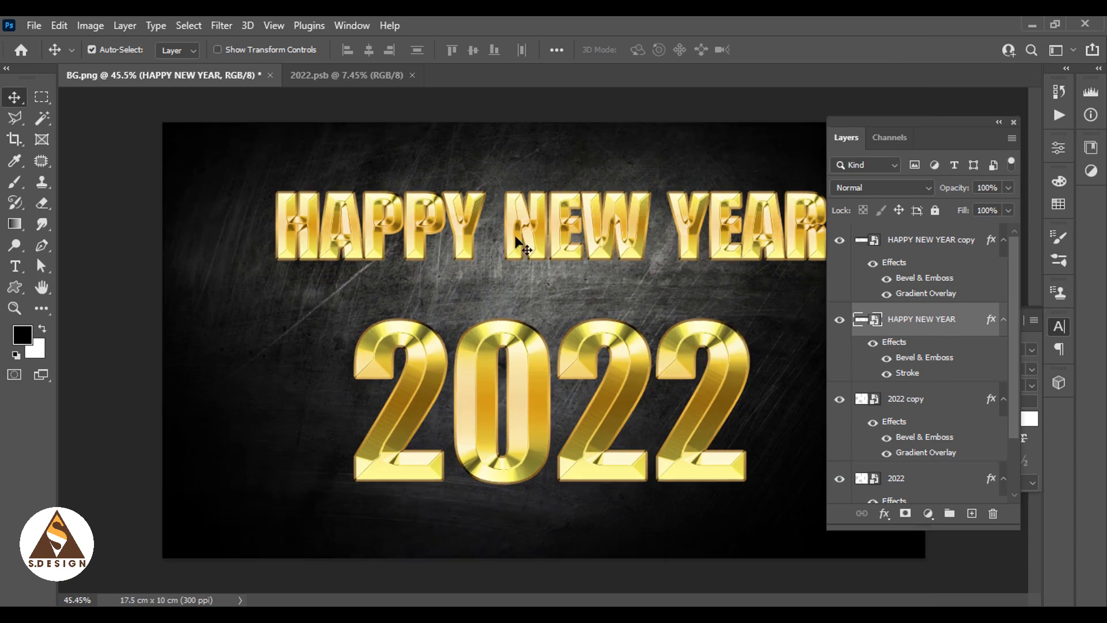
left_click(935, 242)
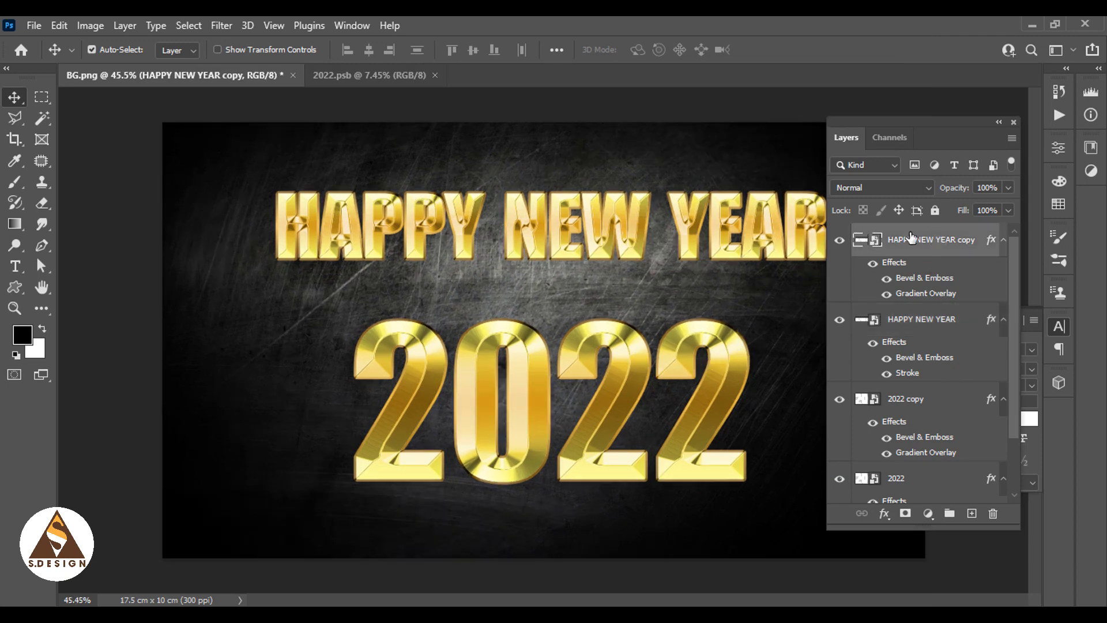
scroll(741, 242, "down", 1)
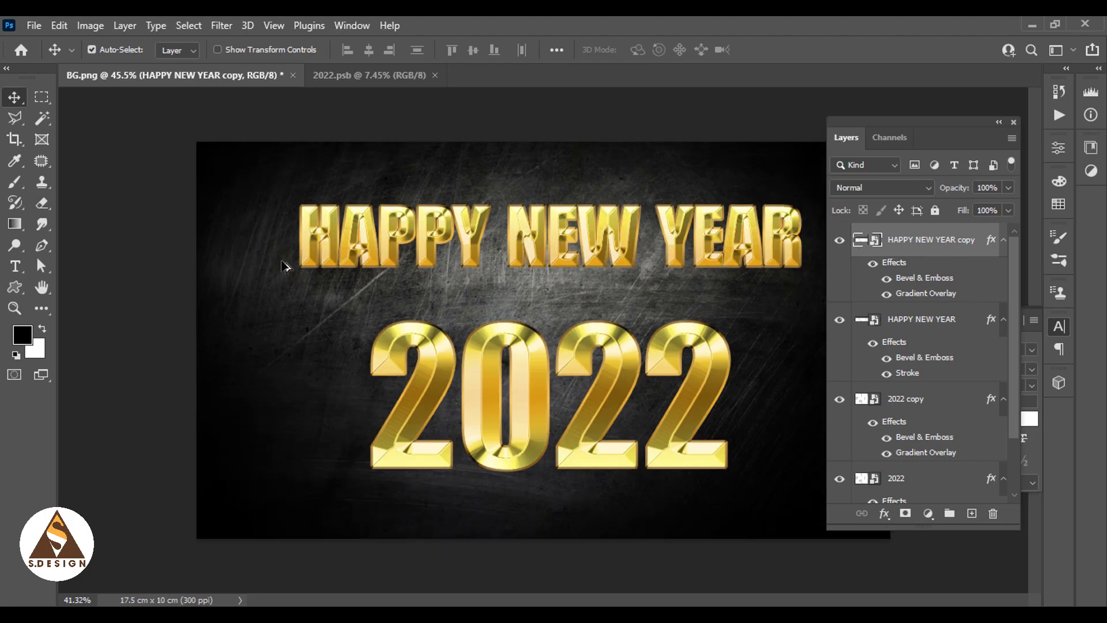
scroll(741, 242, "down", 2)
scroll(741, 243, "up", 3)
scroll(741, 242, "up", 1)
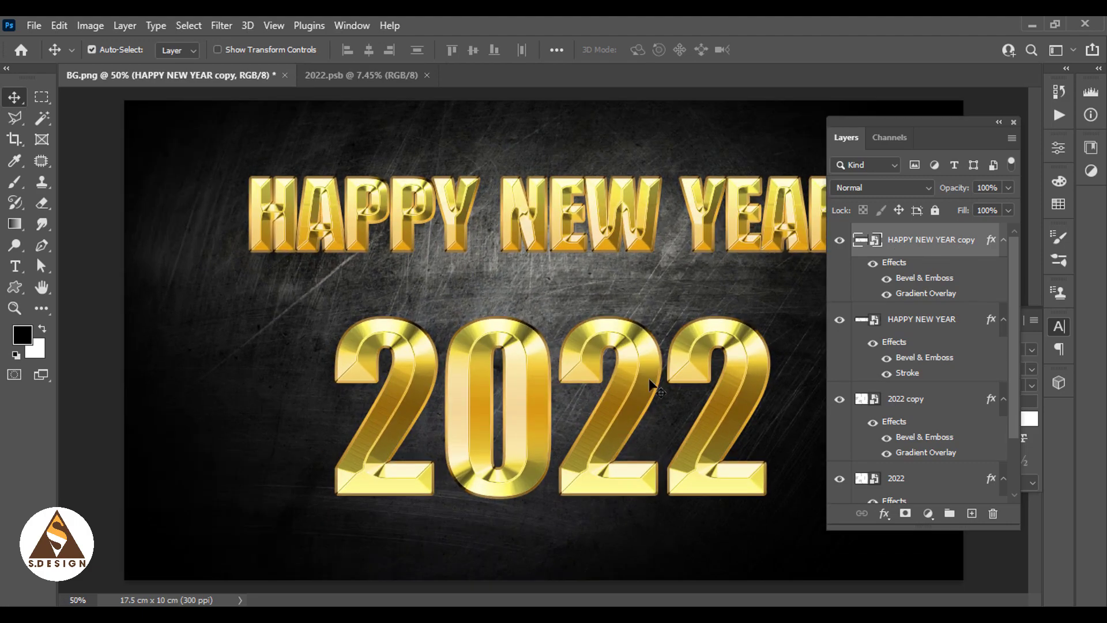
left_click(929, 404)
scroll(934, 408, "down", 2)
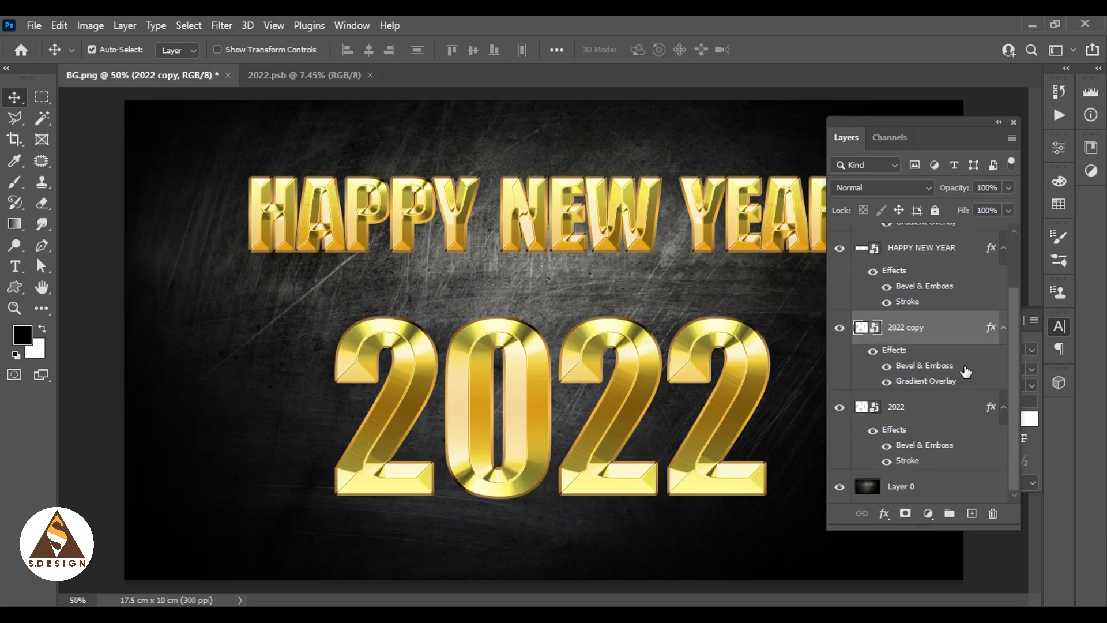
left_click(919, 407)
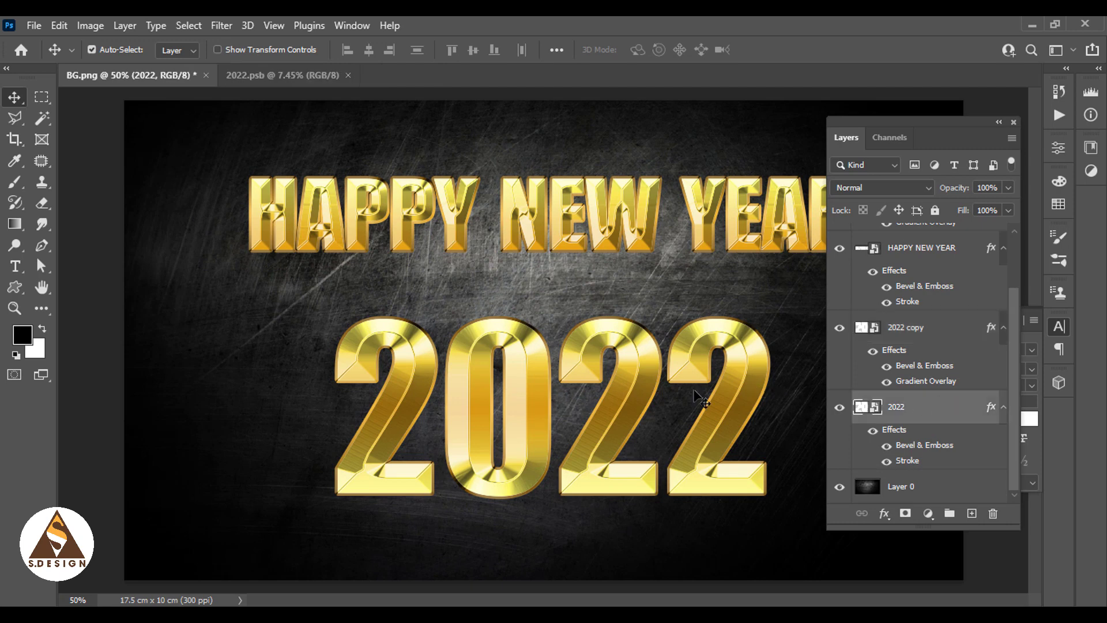
- Change the smart object's final 2 to 3, save the .psb and close it
double_click(873, 409)
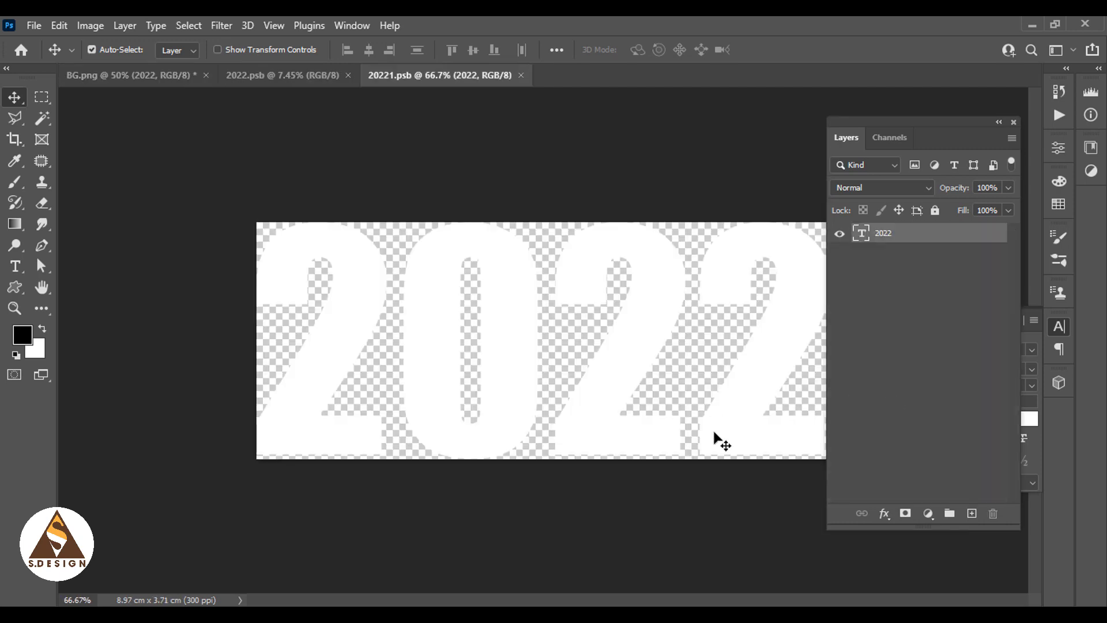
key("t")
left_click_drag(733, 404, 790, 391)
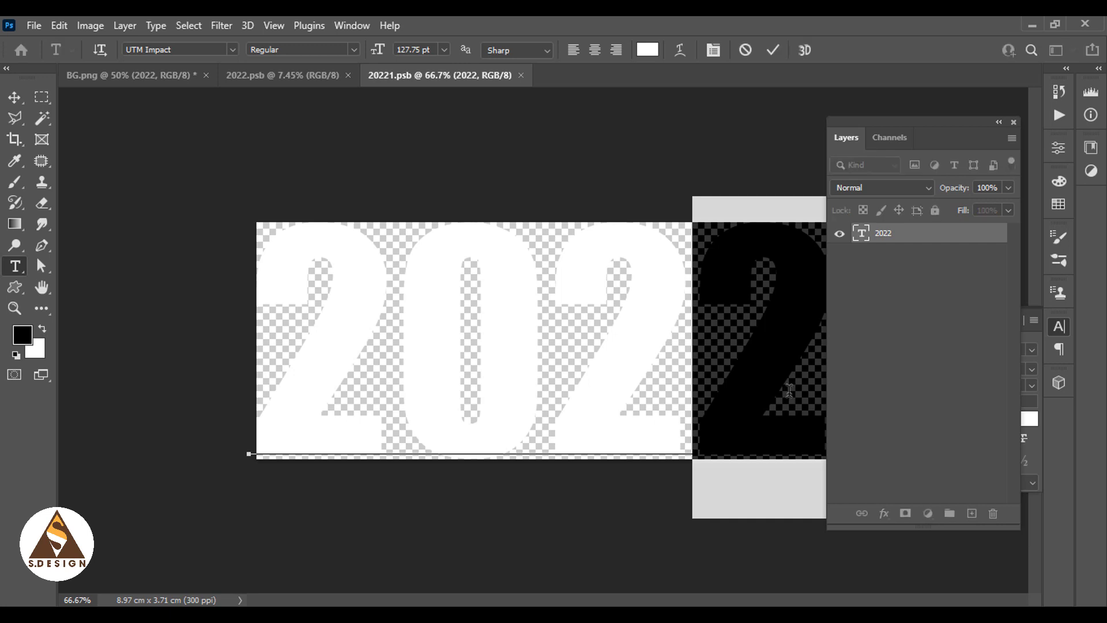
type("3")
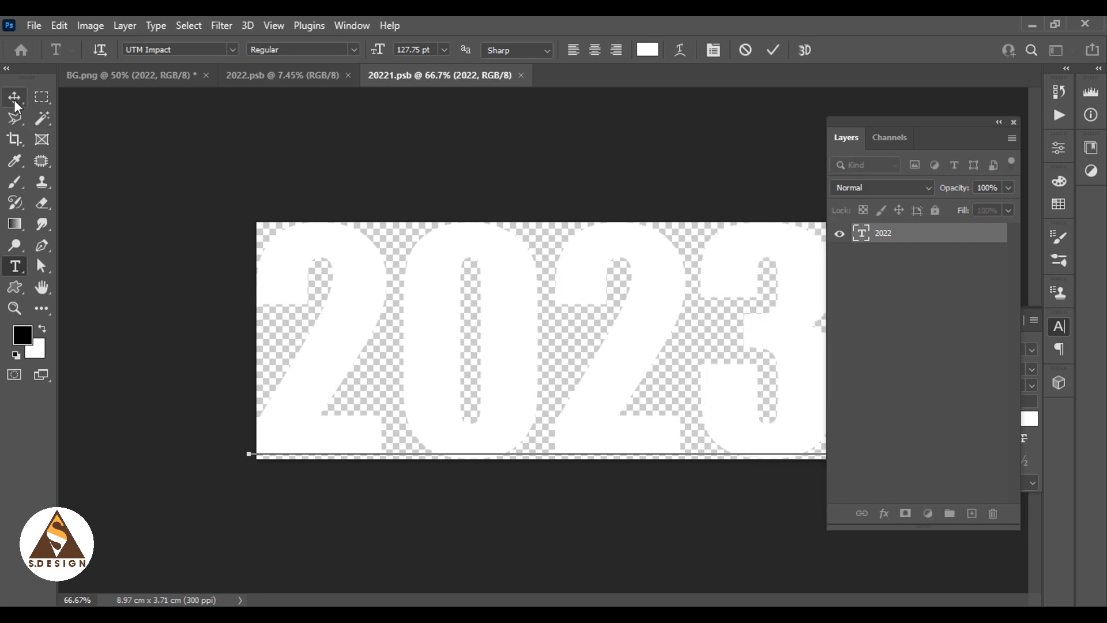
left_click(14, 97)
scroll(195, 342, "down", 1)
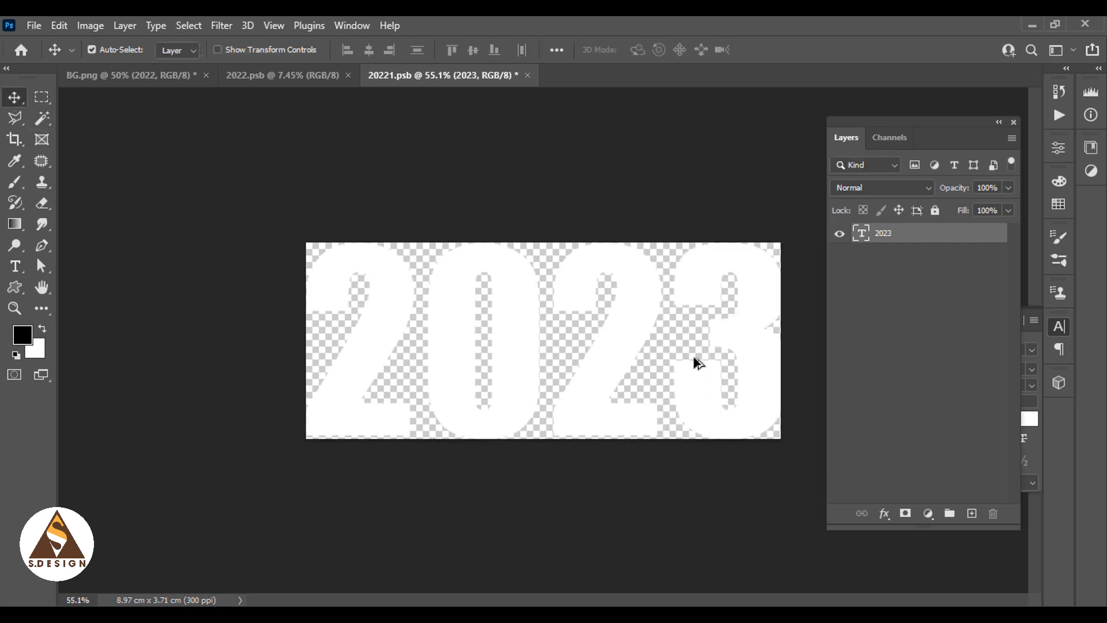
scroll(694, 363, "up", 1)
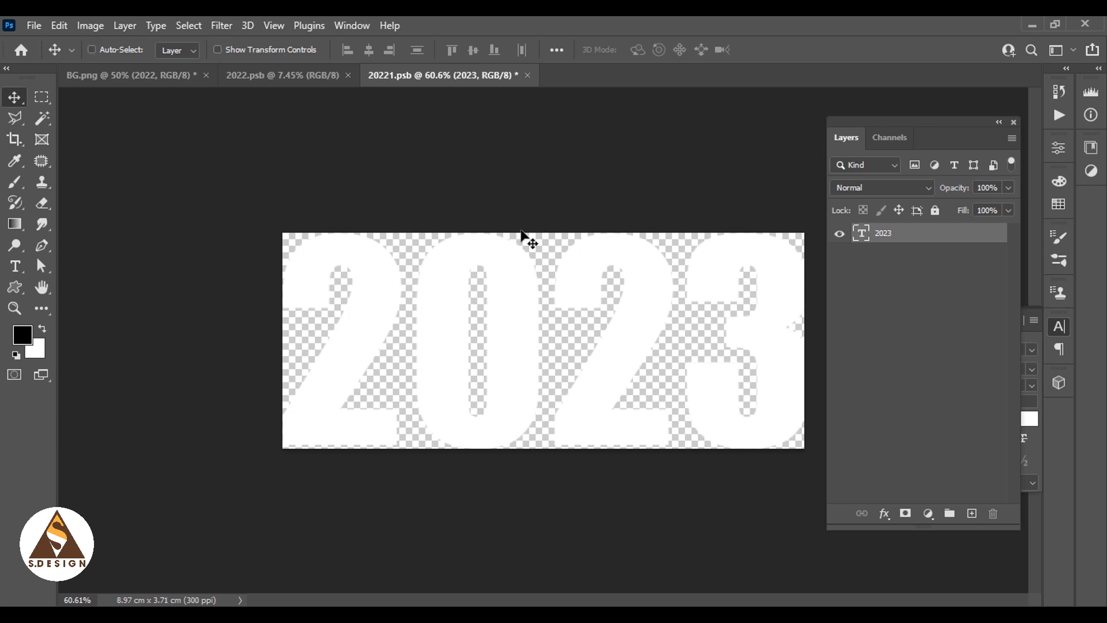
key("ctrl+s")
left_click(521, 76)
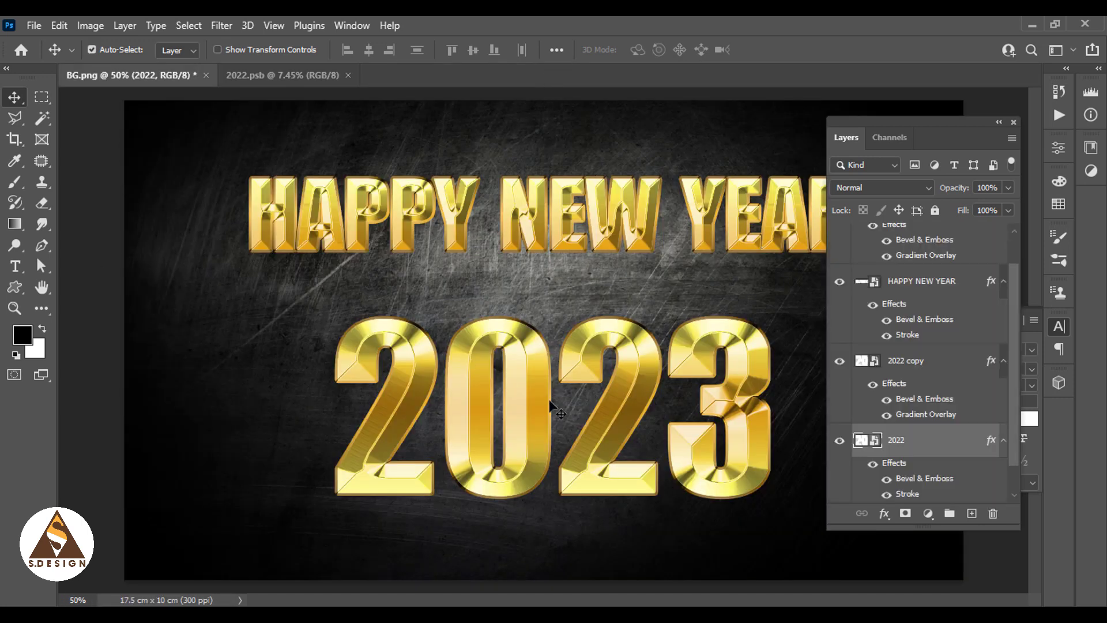
- Scroll the panels and briefly open then close the Character panel
scroll(407, 329, "down", 2)
scroll(321, 349, "down", 2)
scroll(341, 364, "down", 2)
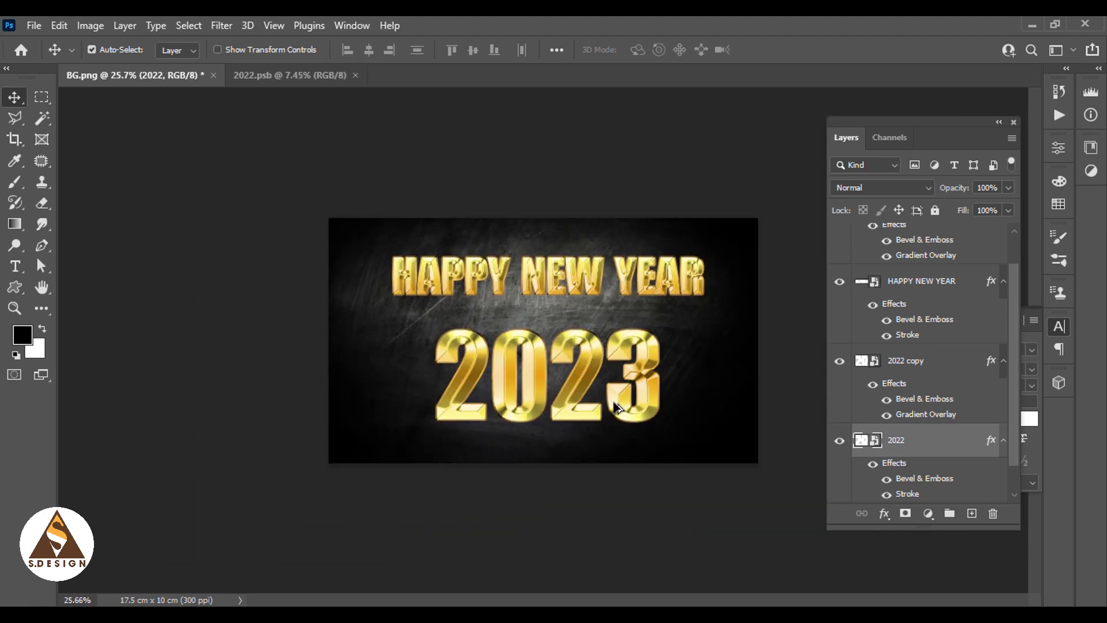
scroll(744, 404, "up", 1)
scroll(744, 403, "up", 1)
scroll(744, 402, "up", 1)
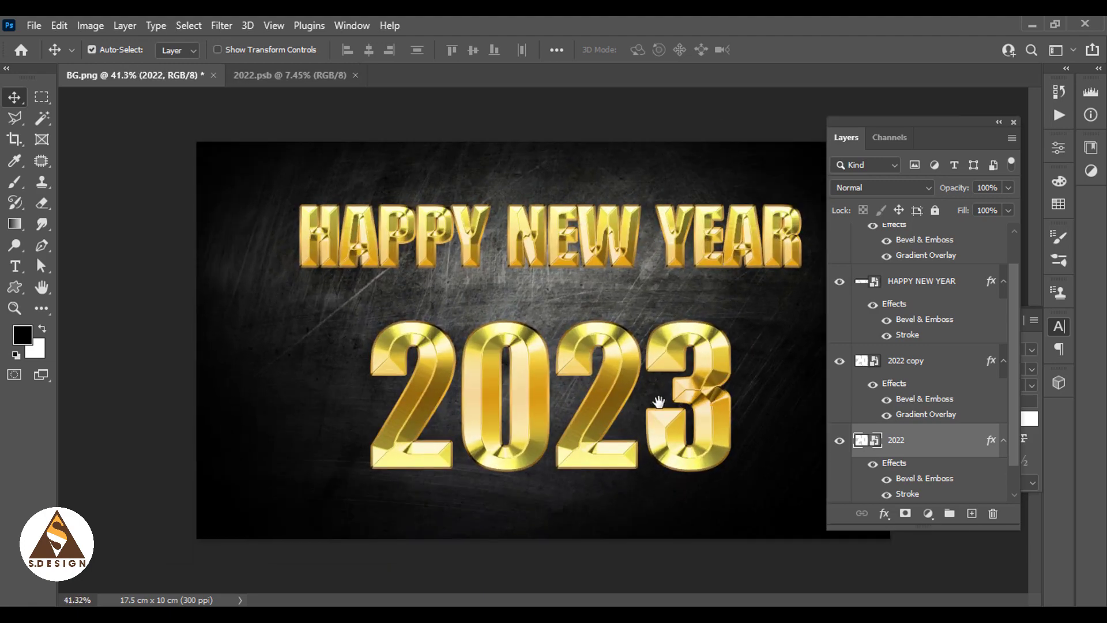
left_click(999, 122)
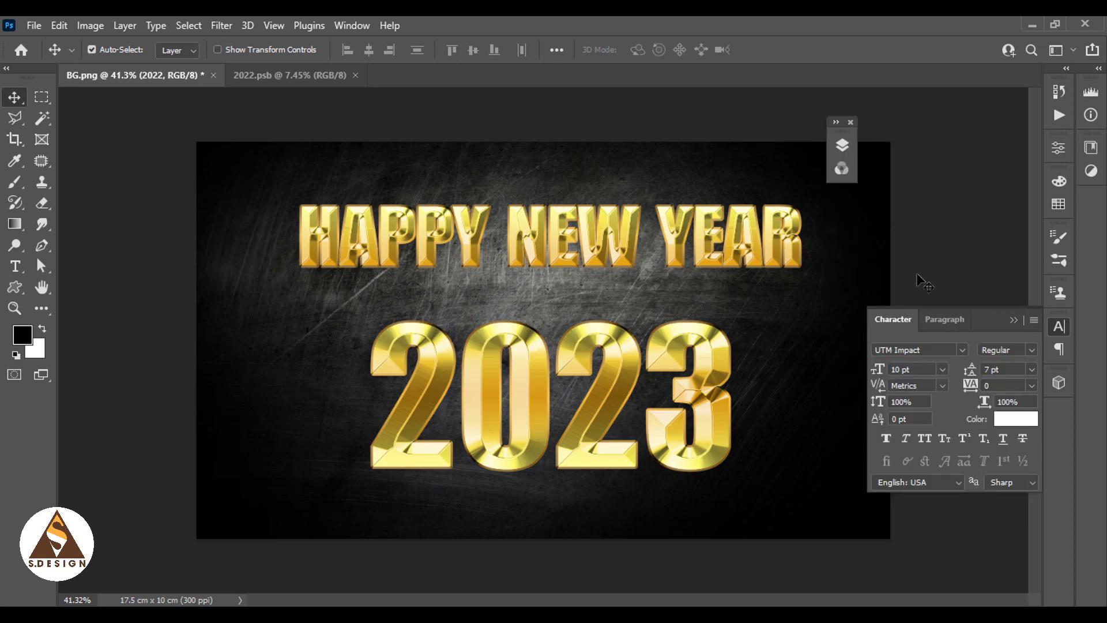
scroll(797, 364, "up", 1)
left_click(1014, 321)
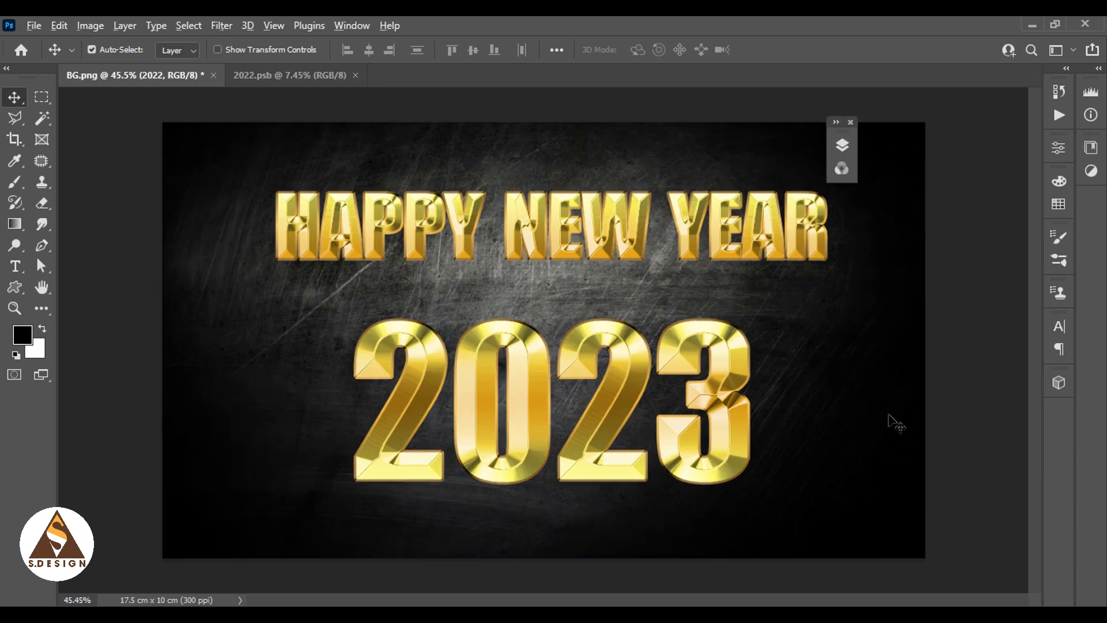
- Bring back the Layers list and select the HAPPY NEW YEAR layer
scroll(892, 419, "down", 1)
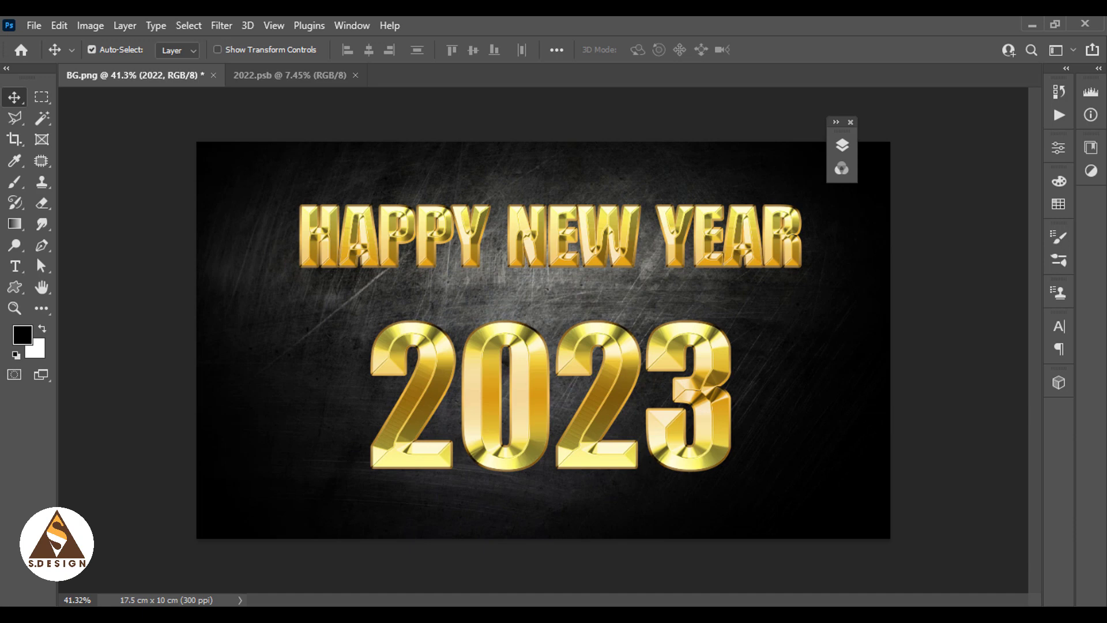
left_click(842, 145)
left_click(911, 291)
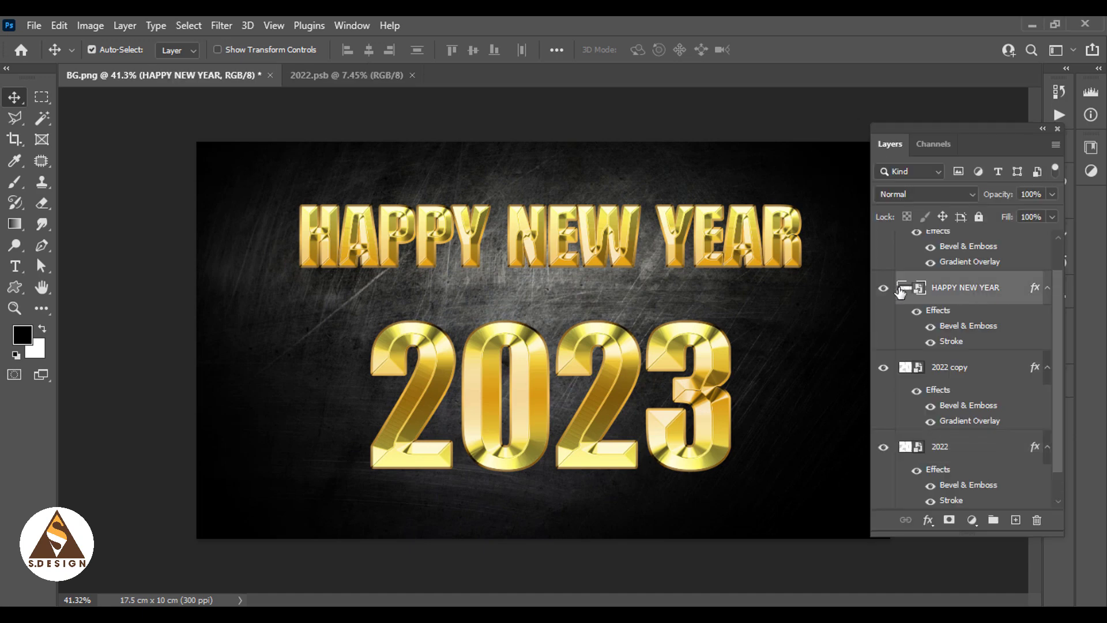
- Open the HAPPY NEW YEAR smart object and select all of its headline text
double_click(920, 288)
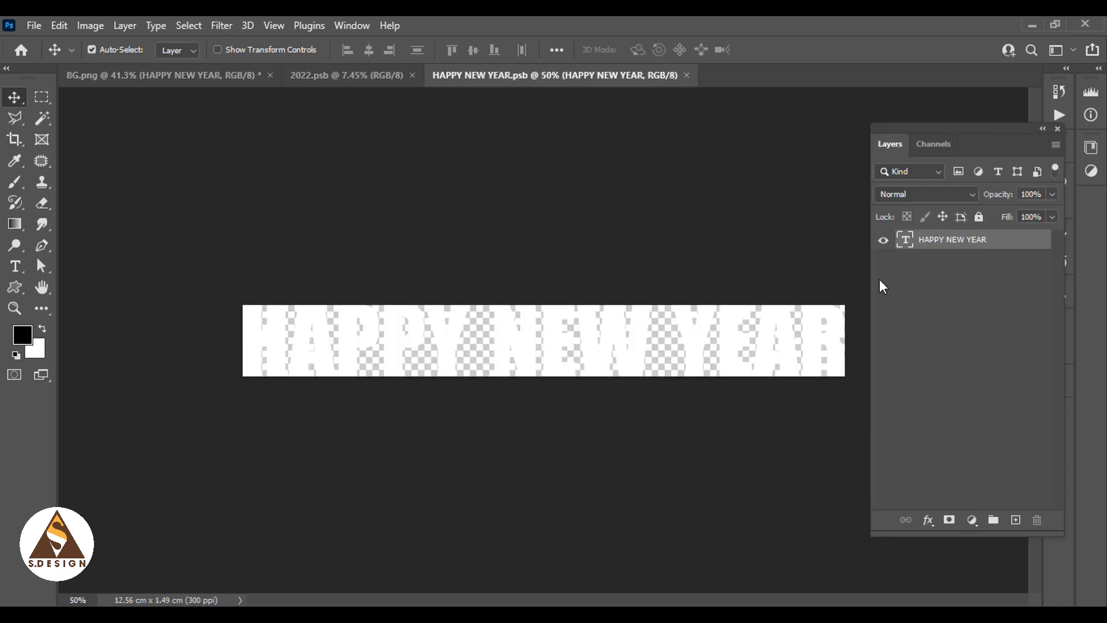
key("t")
left_click(537, 346)
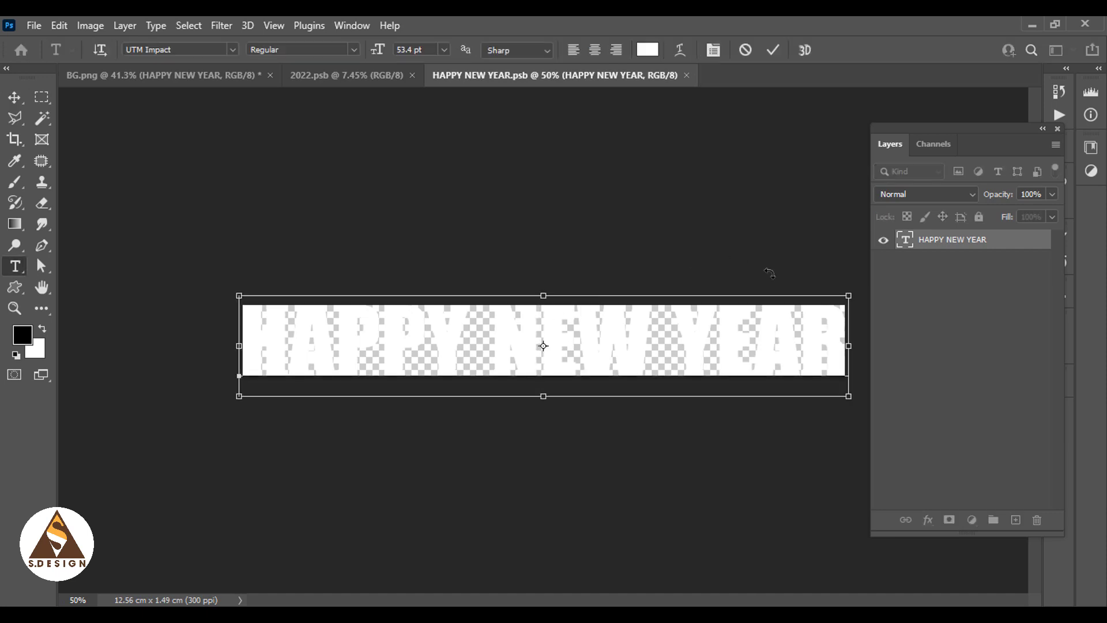
key("ctrl+a")
- Change the headline font to UVN Nhat Ky BoldItalic
left_click(187, 51)
key("Down")
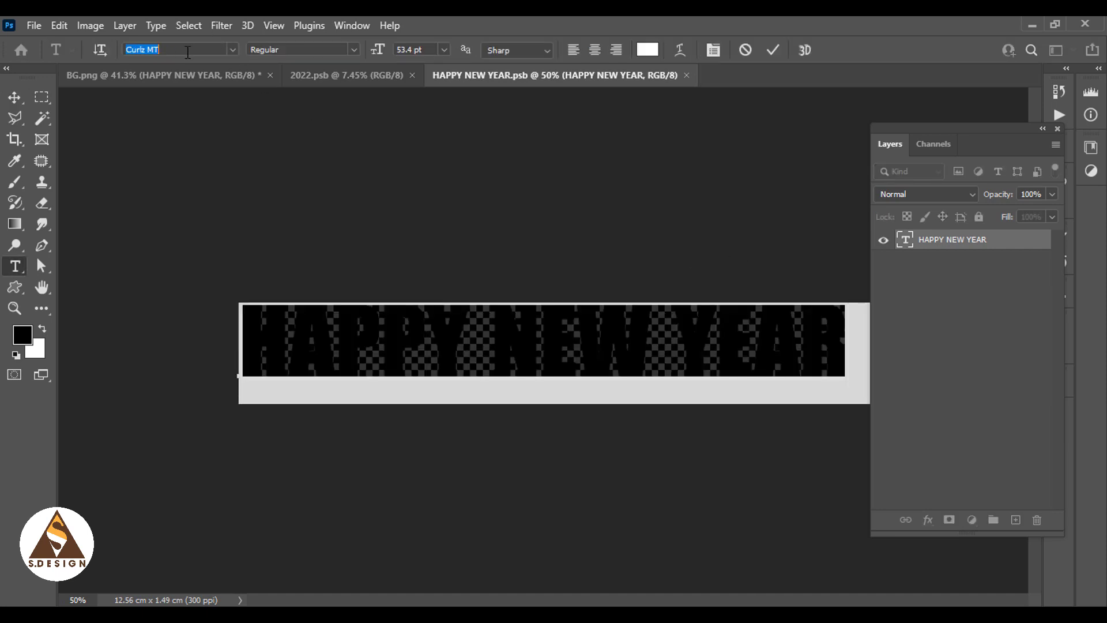
key("Down")
key("Down")
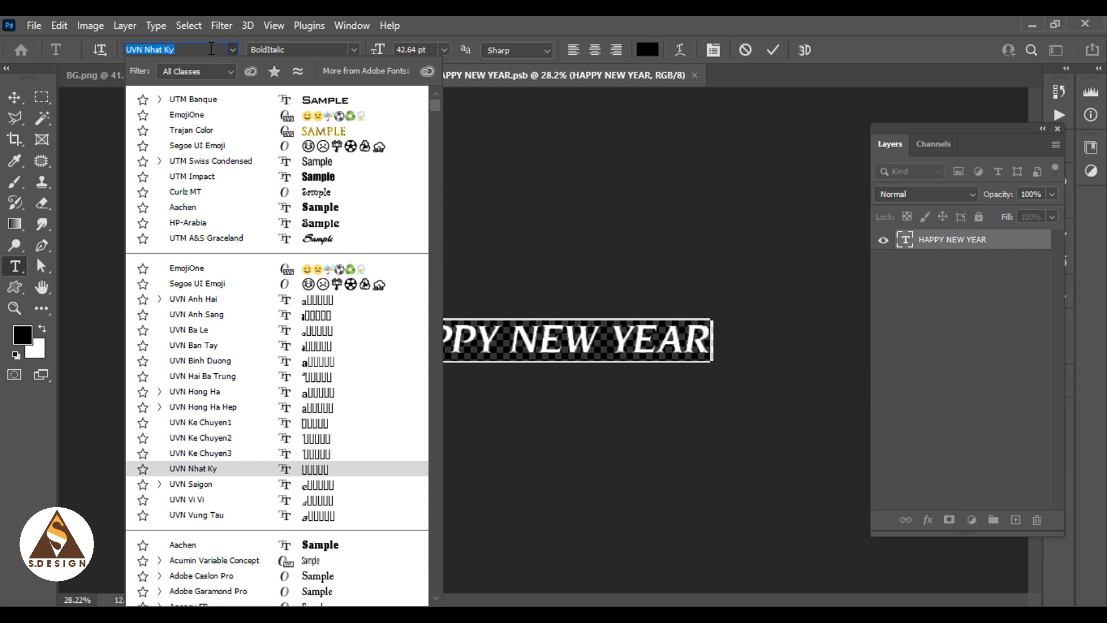
key("Down")
key("Up")
key("Return")
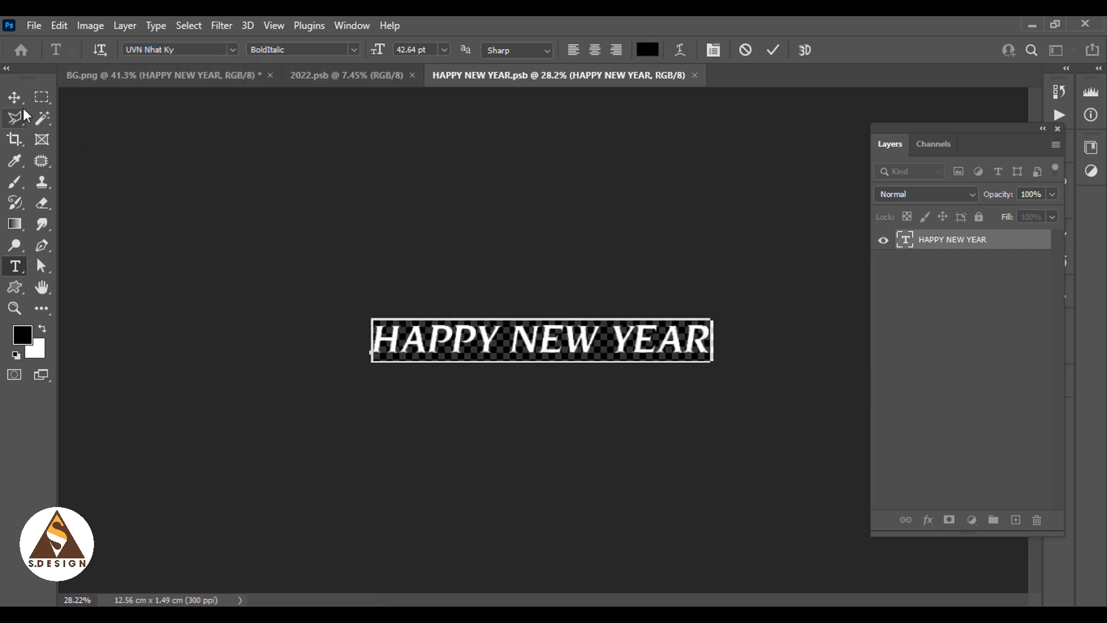
- Commit the text edit, save the smart object, and return to BG.png
left_click(14, 97)
key("ctrl+s")
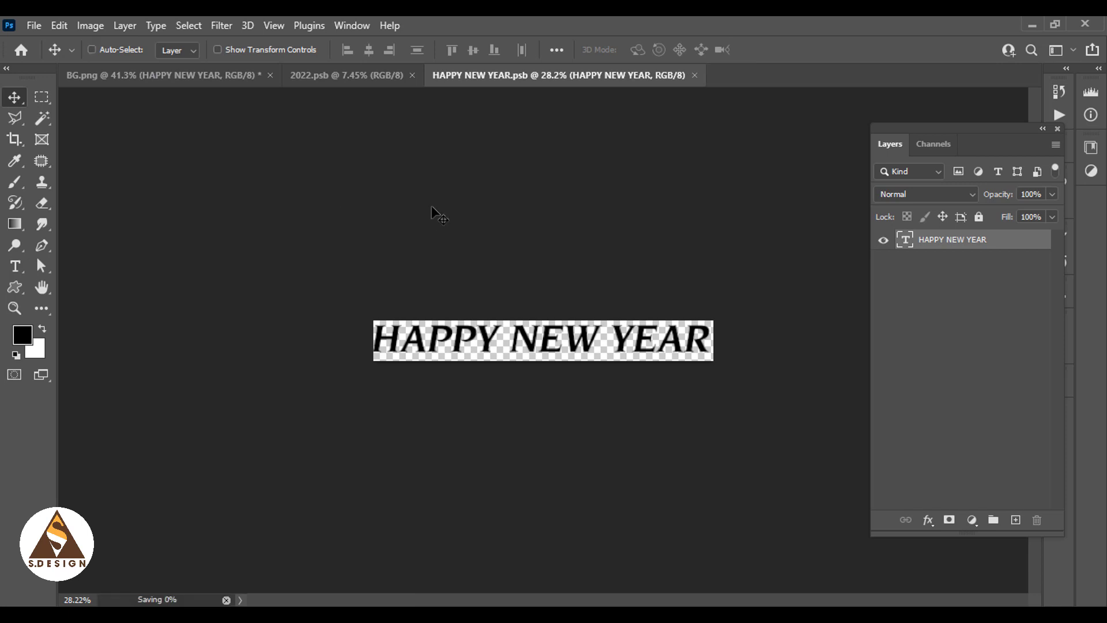
left_click(149, 77)
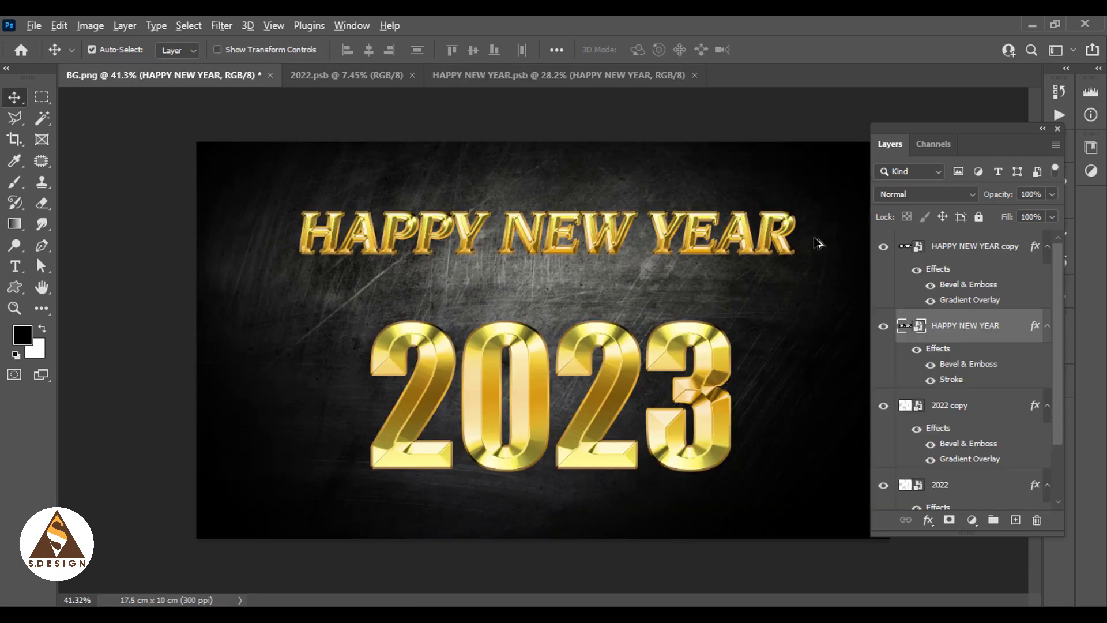
scroll(814, 239, "up", 3, "alt")
scroll(790, 225, "up", 2, "alt")
scroll(785, 221, "up", 2, "alt")
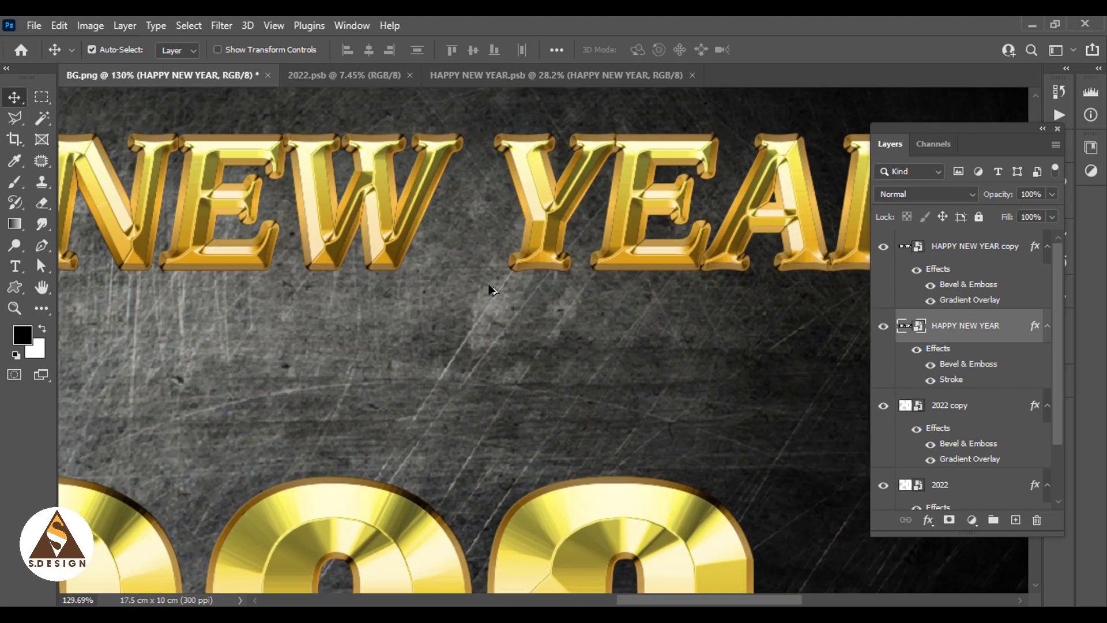
scroll(489, 290, "down", 3, "alt")
scroll(477, 289, "down", 1, "alt")
scroll(507, 265, "down", 2, "alt")
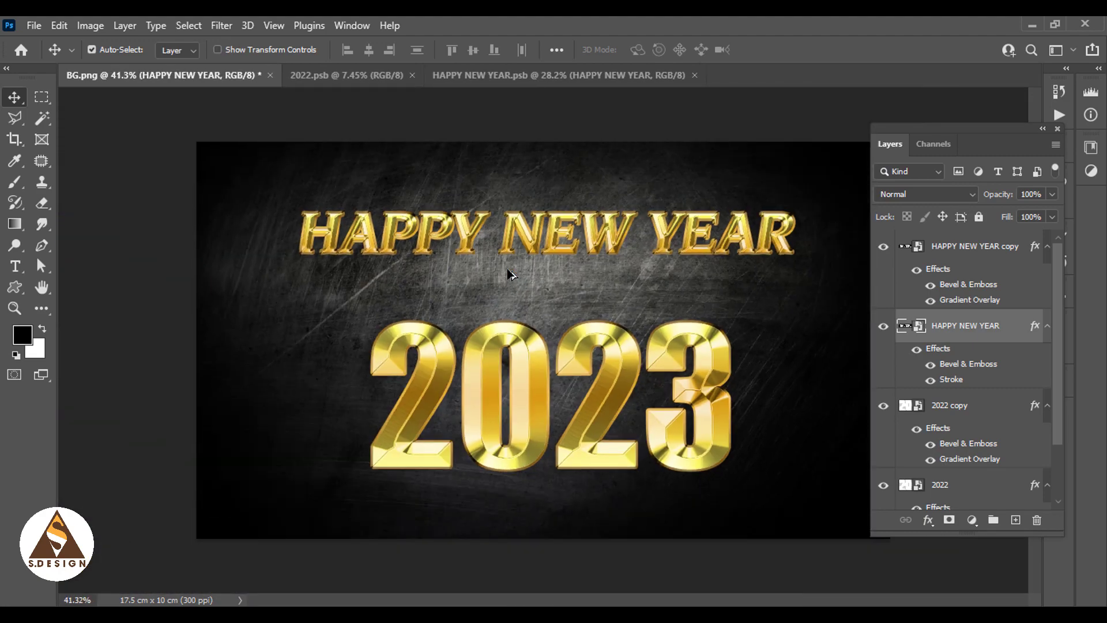
scroll(507, 275, "down", 1, "alt")
scroll(798, 394, "up", 2, "alt")
scroll(701, 491, "down", 2, "alt")
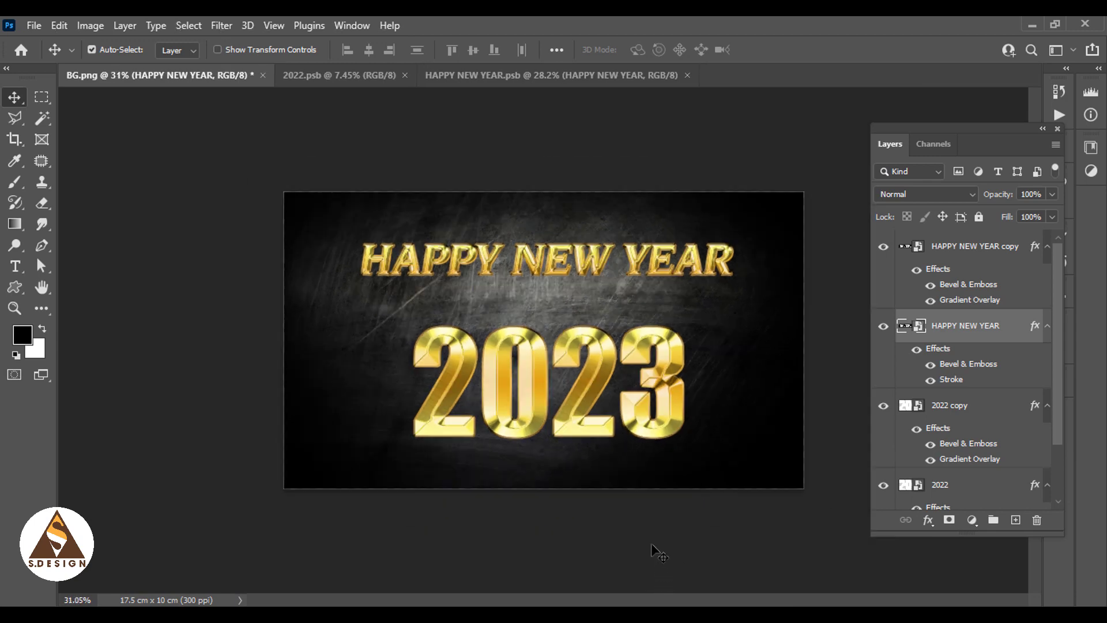
left_click(658, 552)
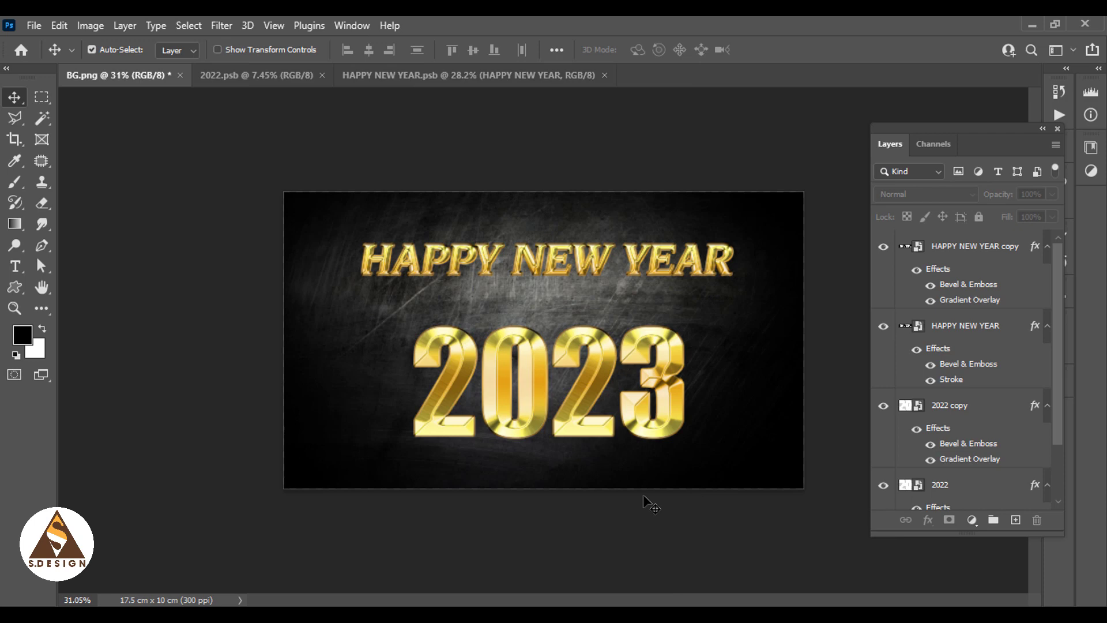